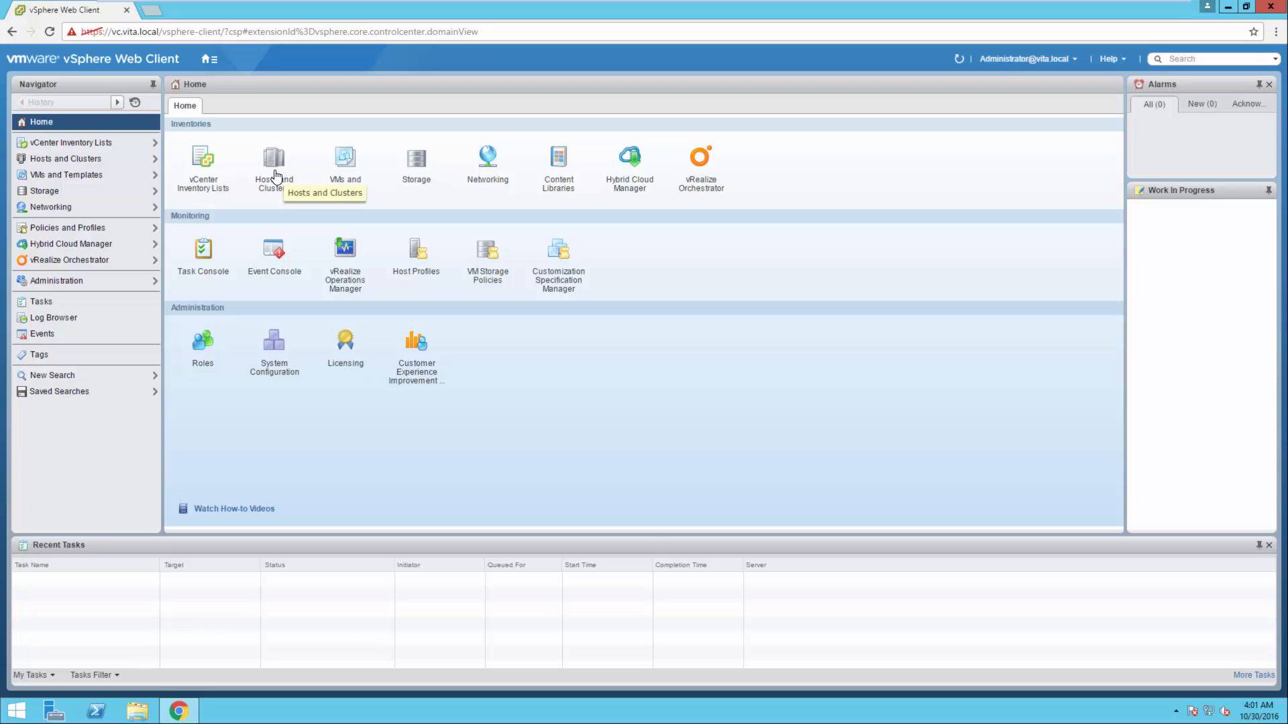
Open the Authentication Services settings of the host esxi1.vita.local from the Hosts and Clusters inventory
left_click(277, 169)
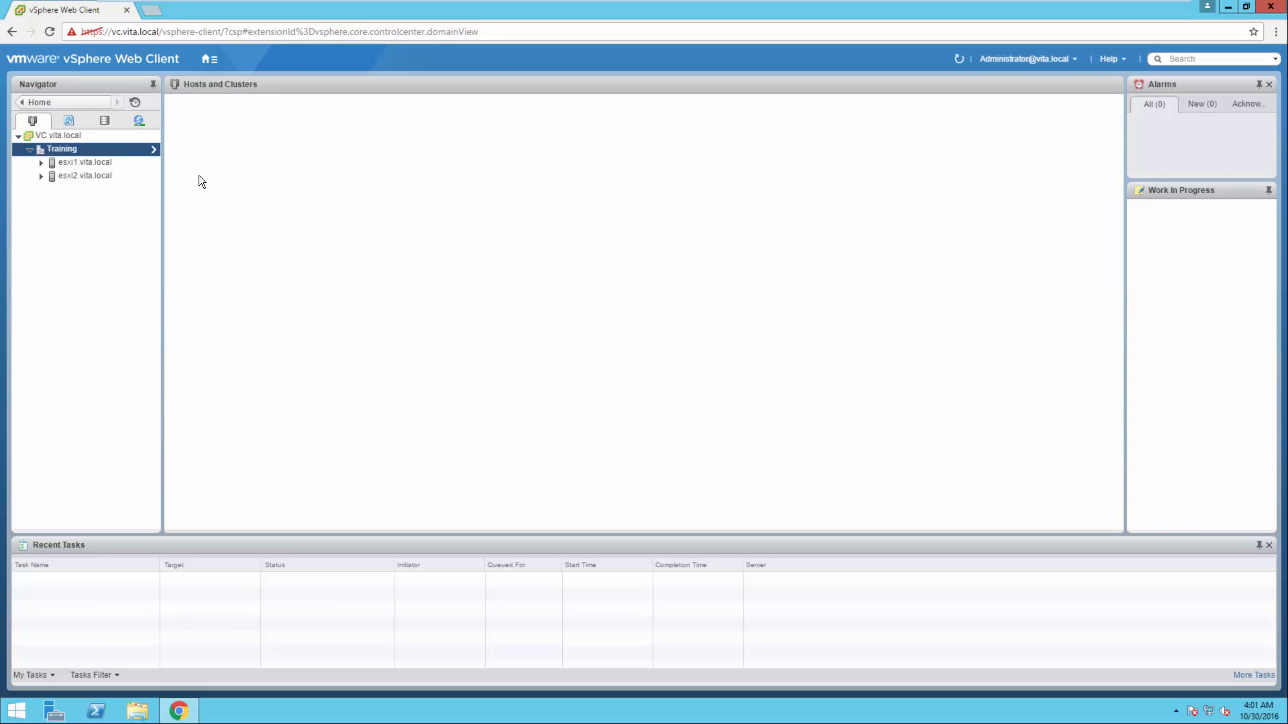
left_click(102, 165)
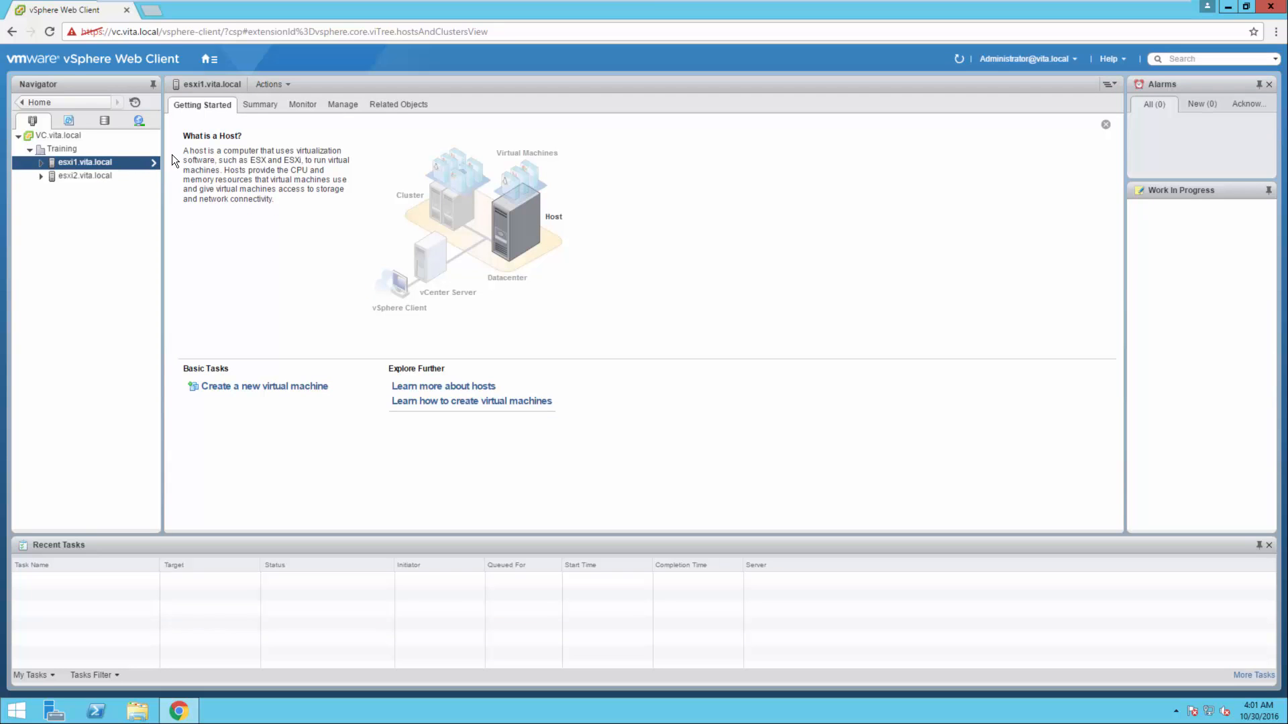
left_click(335, 104)
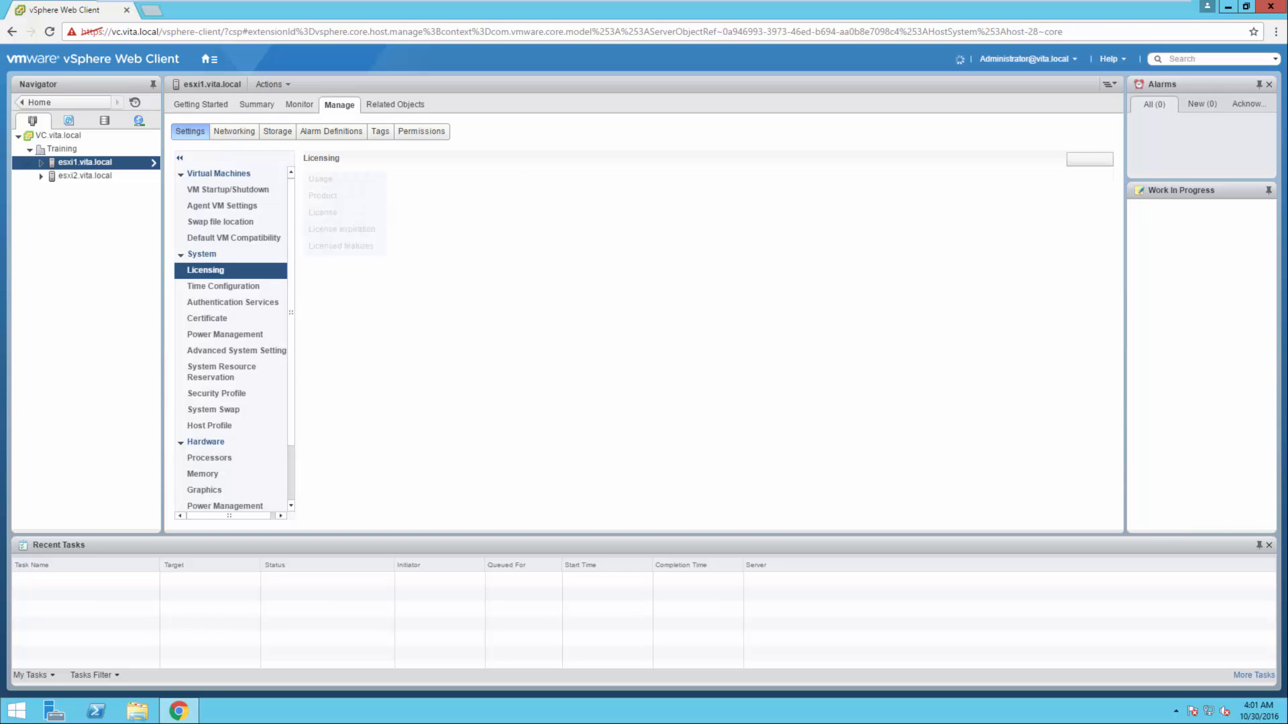
left_click(178, 238)
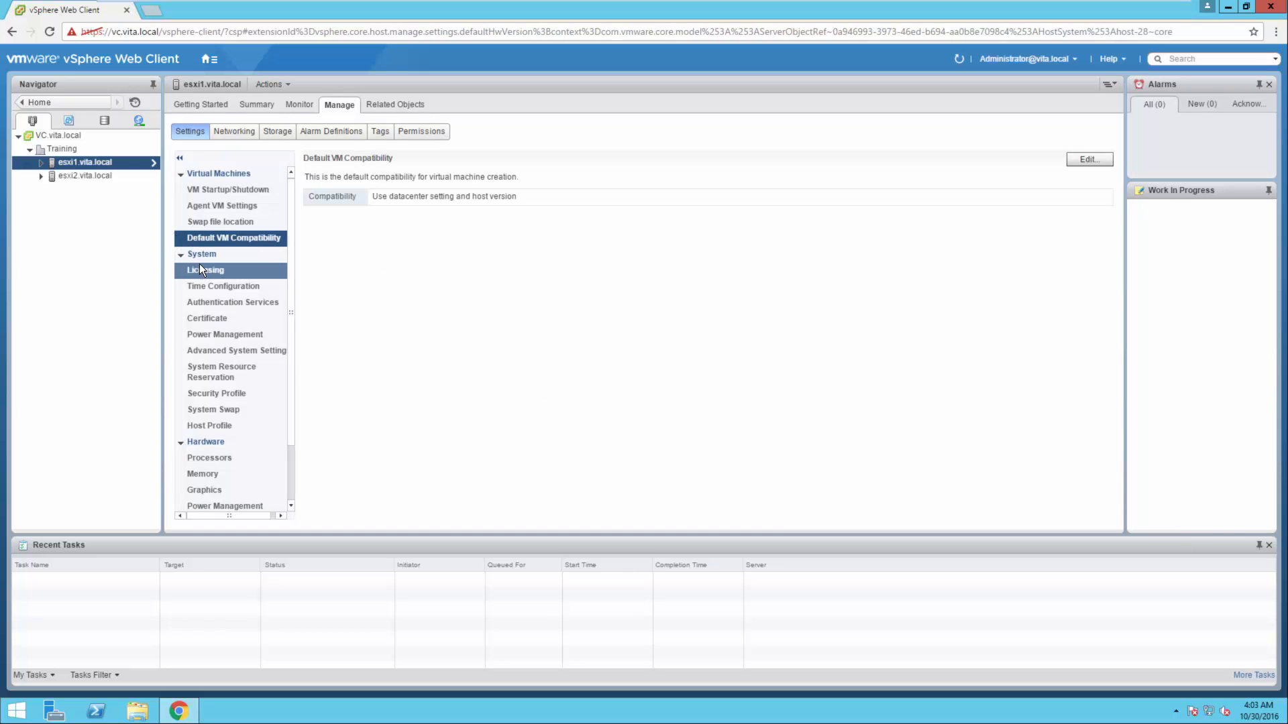
left_click(202, 302)
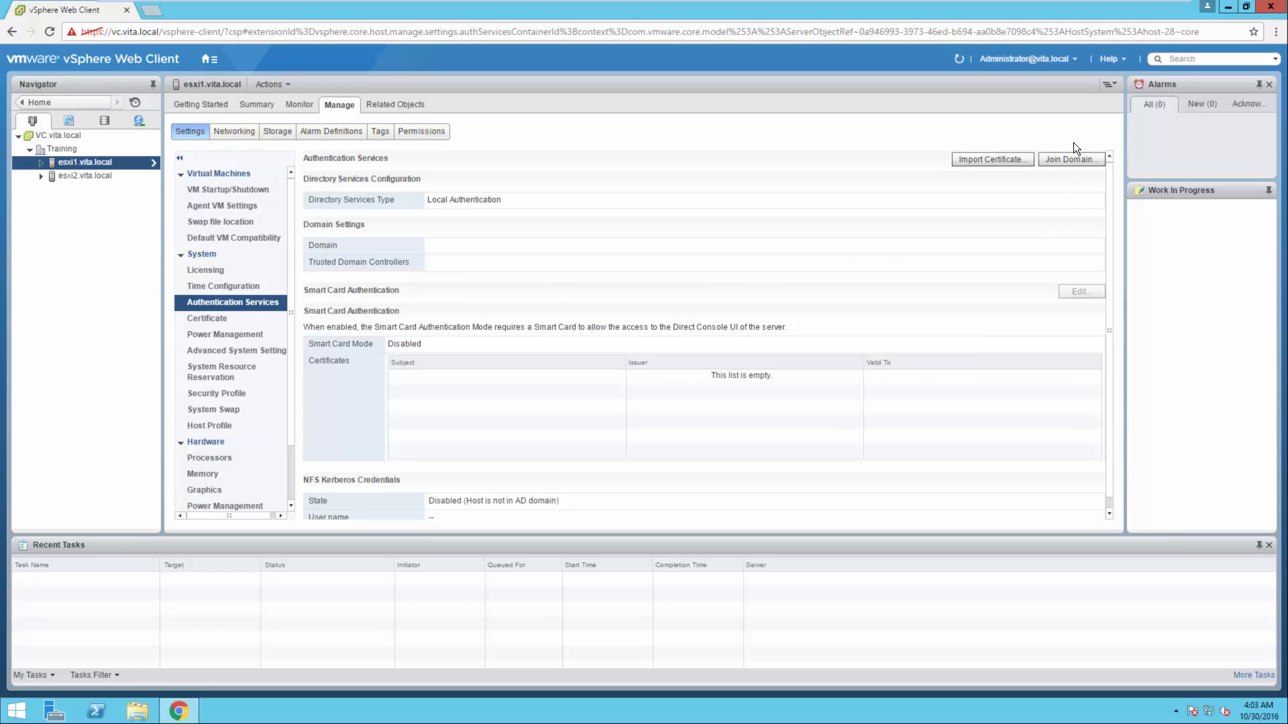
Start a domain join for esxi1.vita.local and enter vita.local as the domain
left_click(1065, 159)
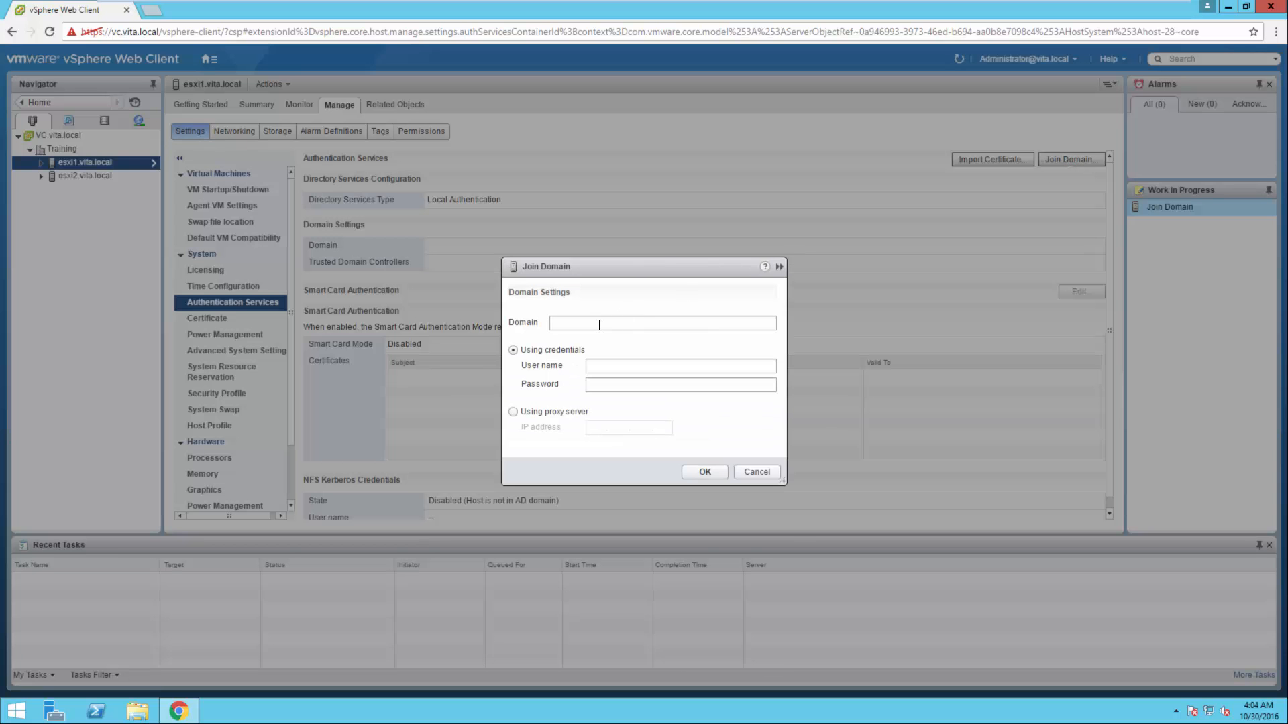
left_click(599, 325)
type("vita.local")
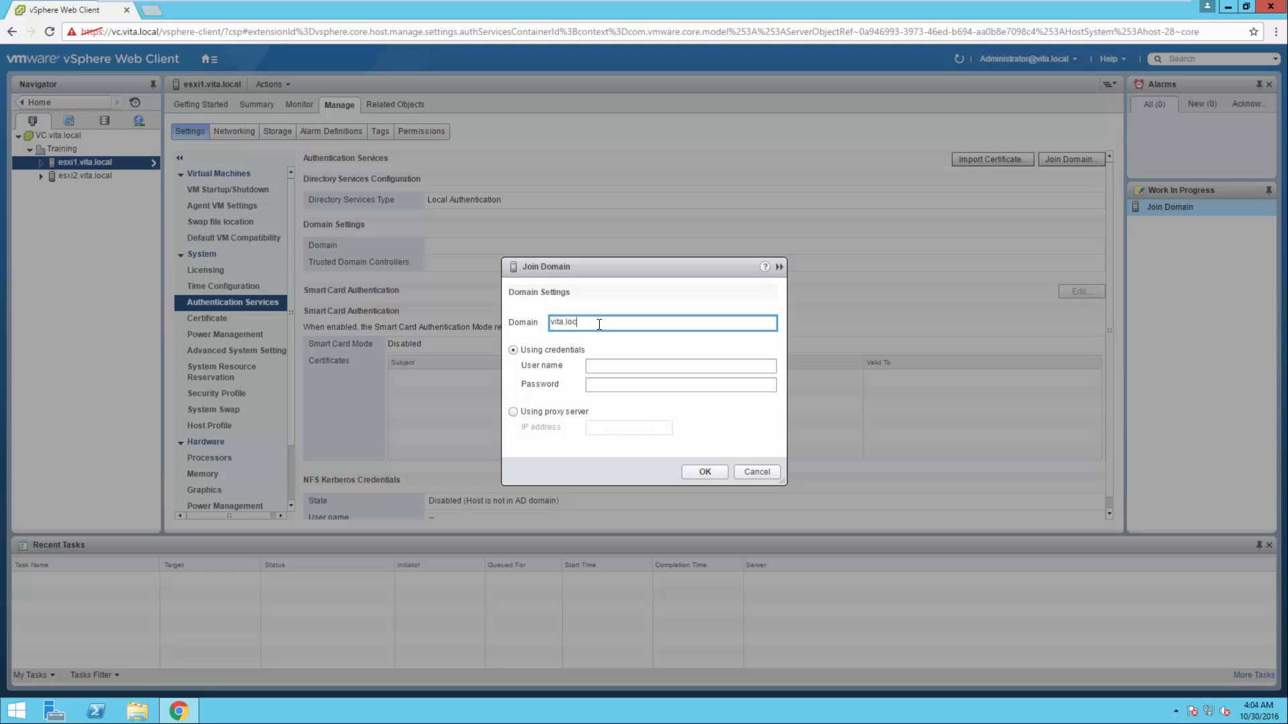
key("Tab")
Enter the user name vita\administrator and the account password, and try to join esxi1 to the domain
key("Tab")
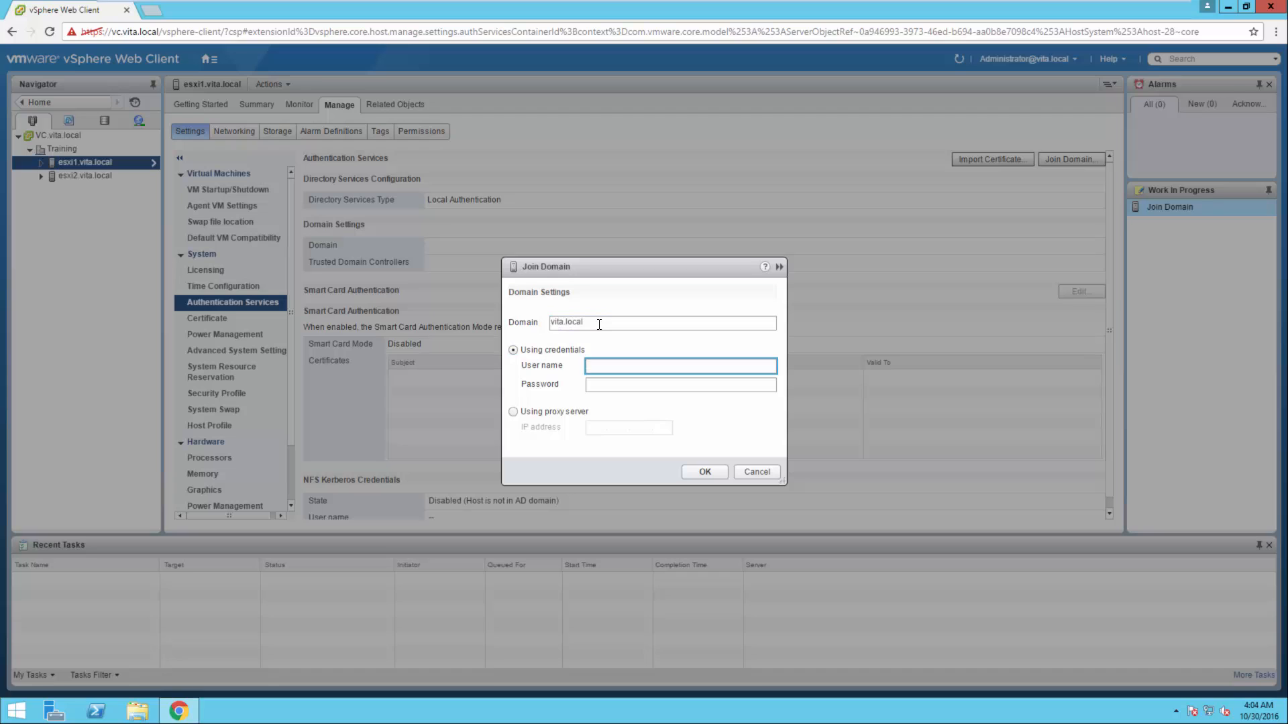
type("vita\\administrator")
key("Tab")
type("*")
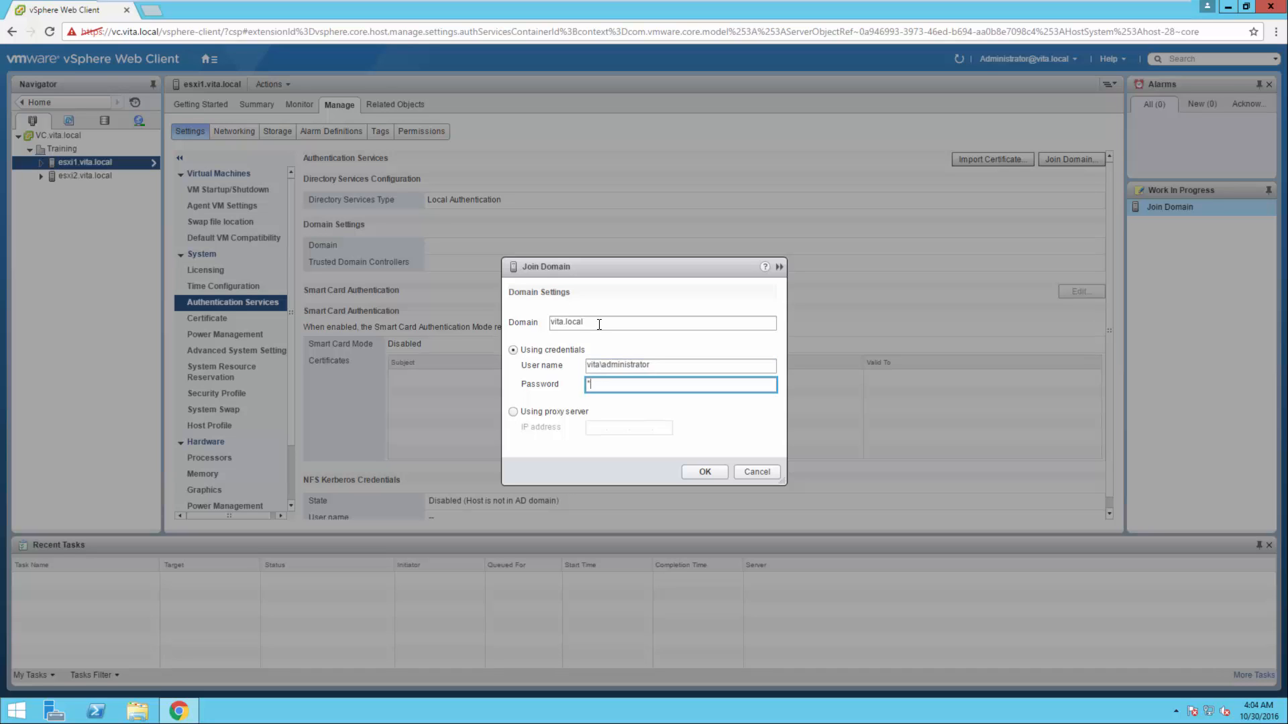
type("**********")
left_click(694, 474)
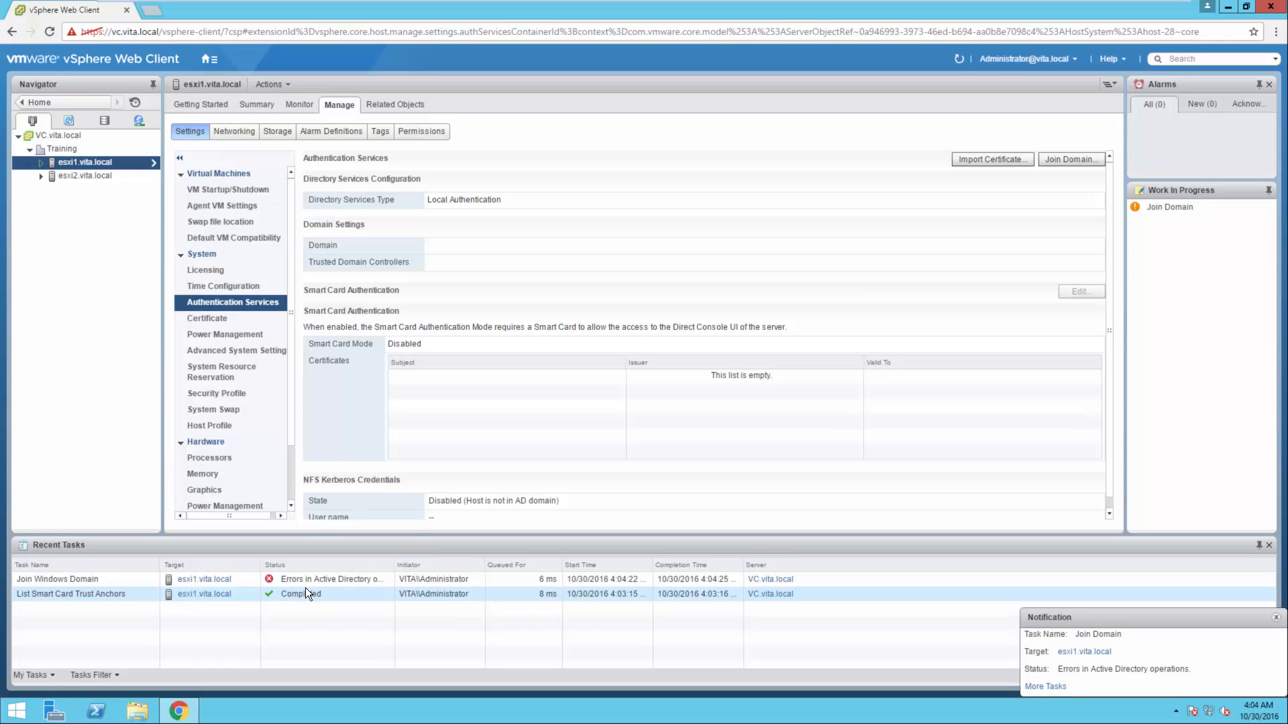
Submit another join of esxi1.vita.local to the domain vita.local with user name vita\administrator and the account password
left_click(1081, 162)
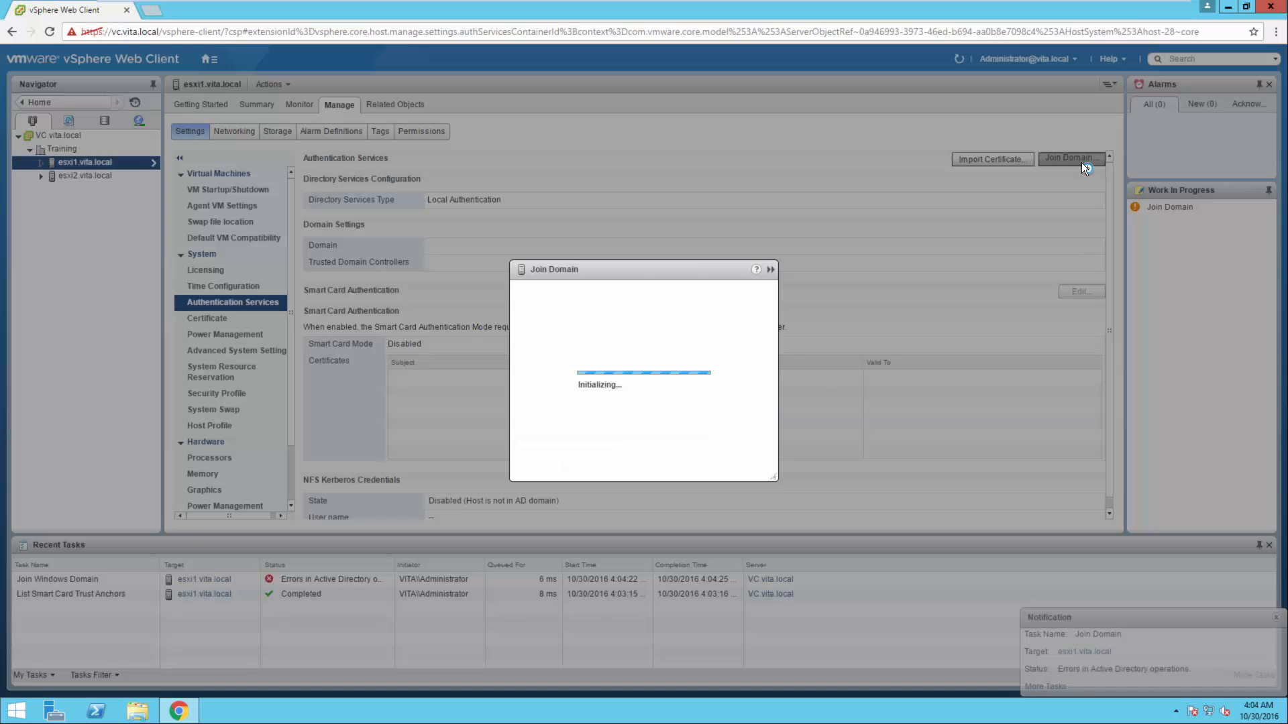
left_click(588, 324)
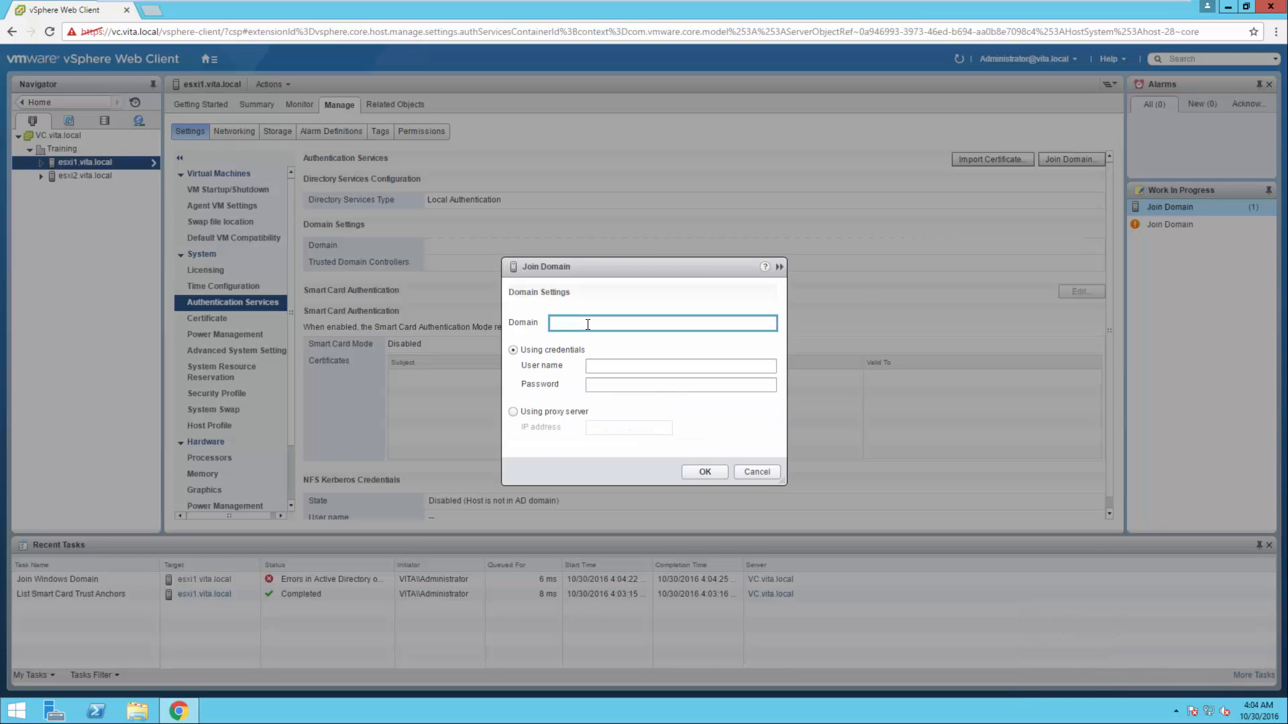
type("vita.local")
key("Tab")
key("Tab")
type("vita")
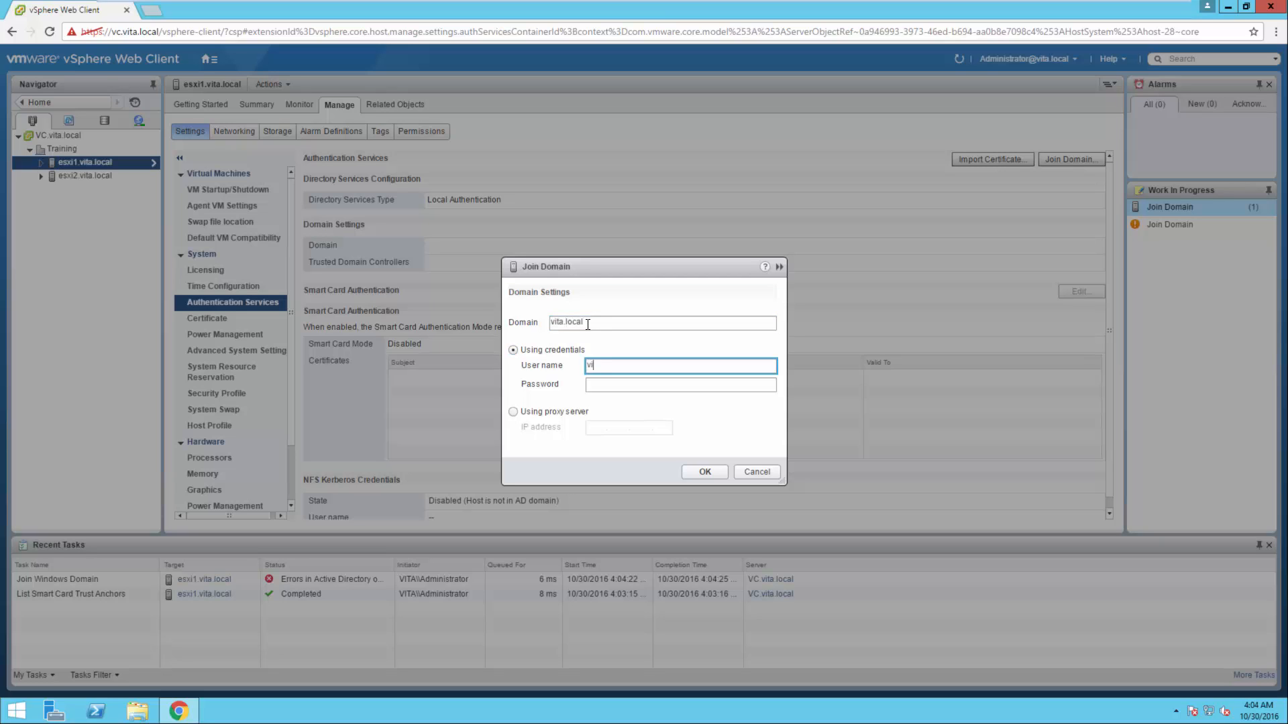
type("\\administraotr")
type("tor")
key("Tab")
type("********")
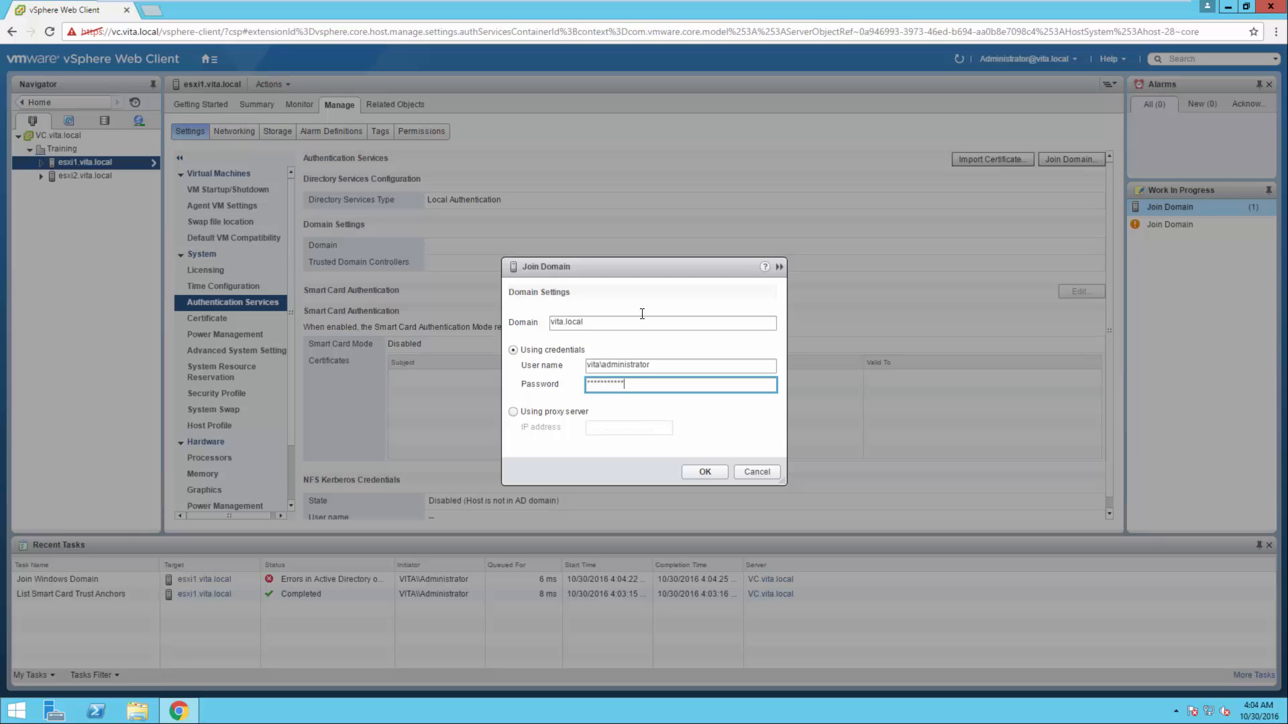
left_click(682, 477)
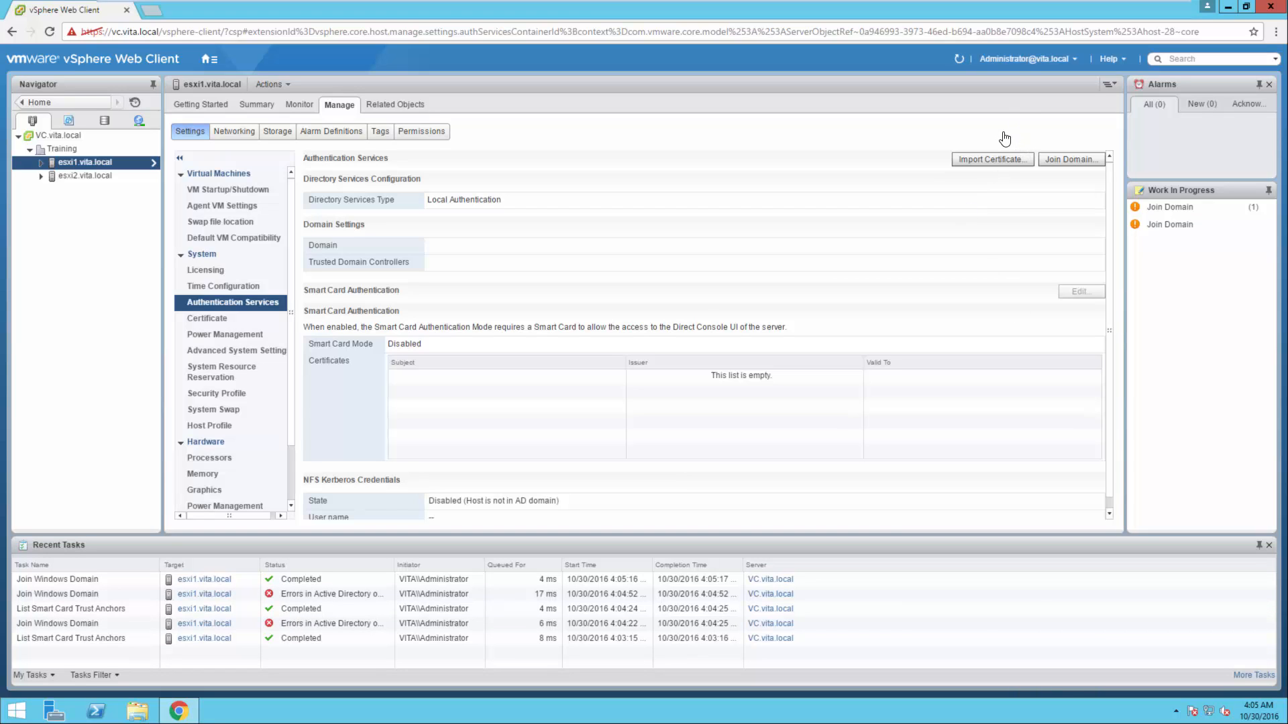
Check the newest Join Windows Domain task and refresh the authentication settings of esxi1.vita.local
left_click(1068, 161)
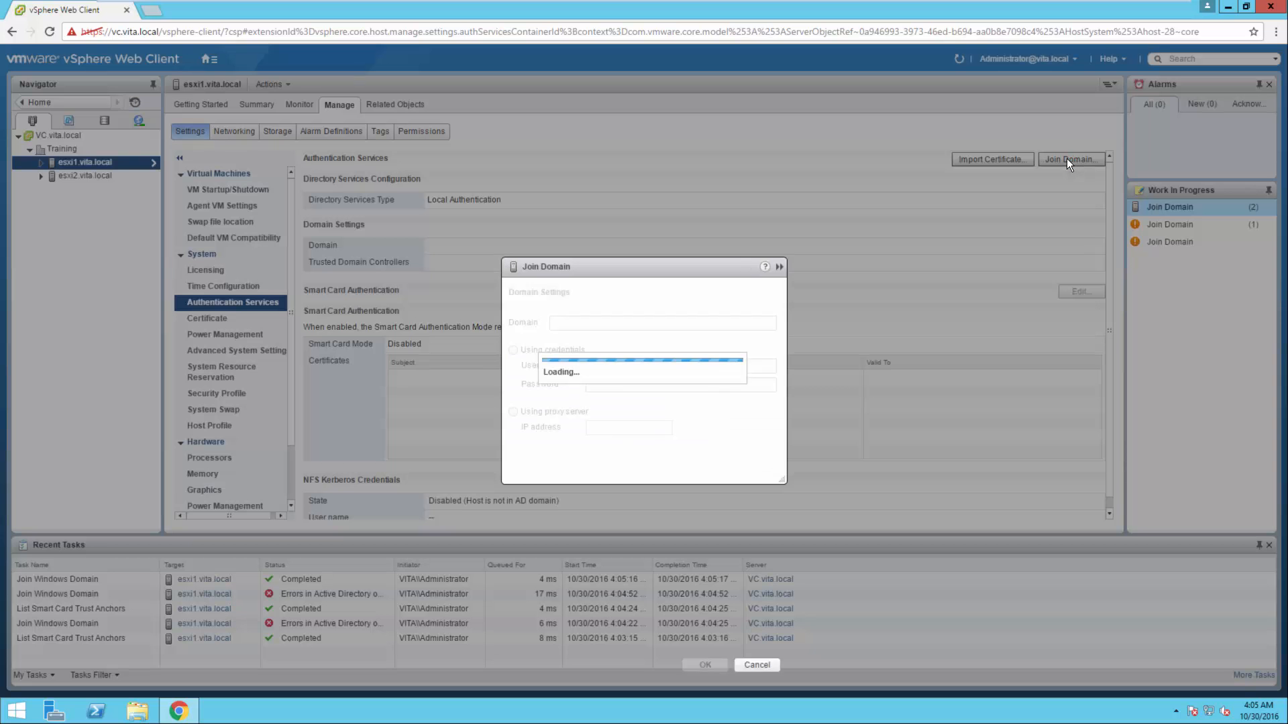
left_click(744, 469)
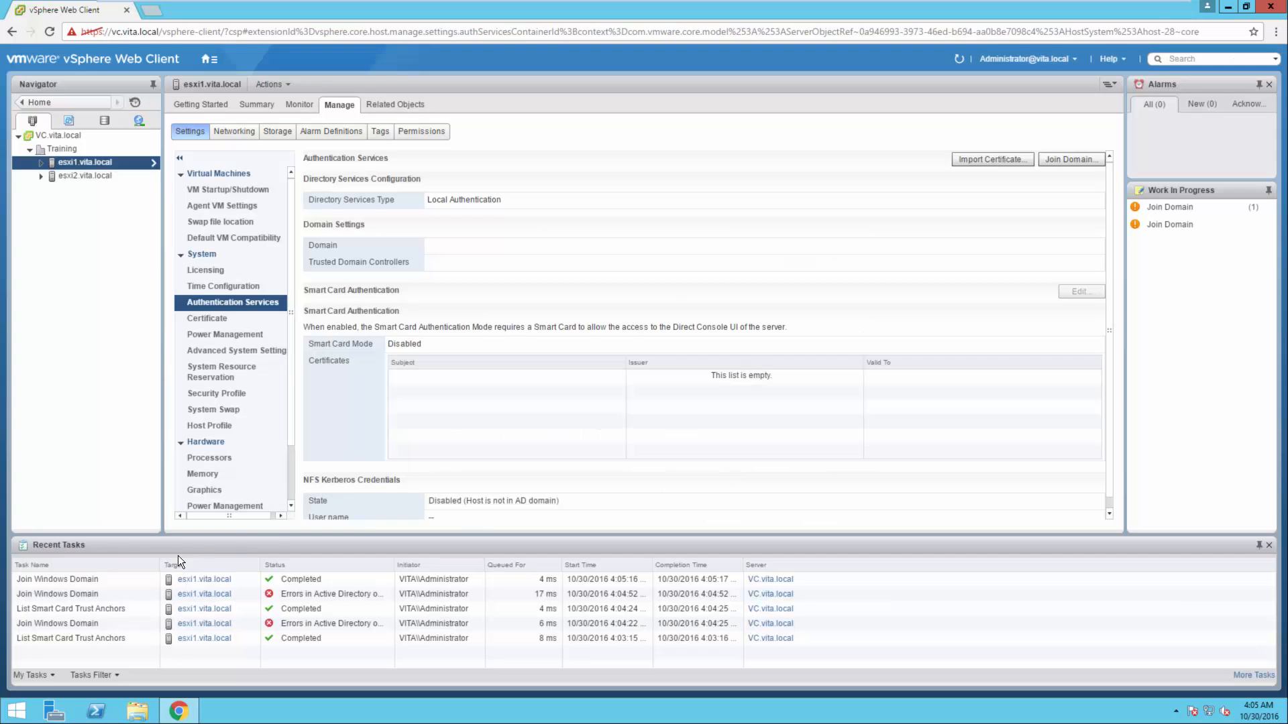
left_click(90, 576)
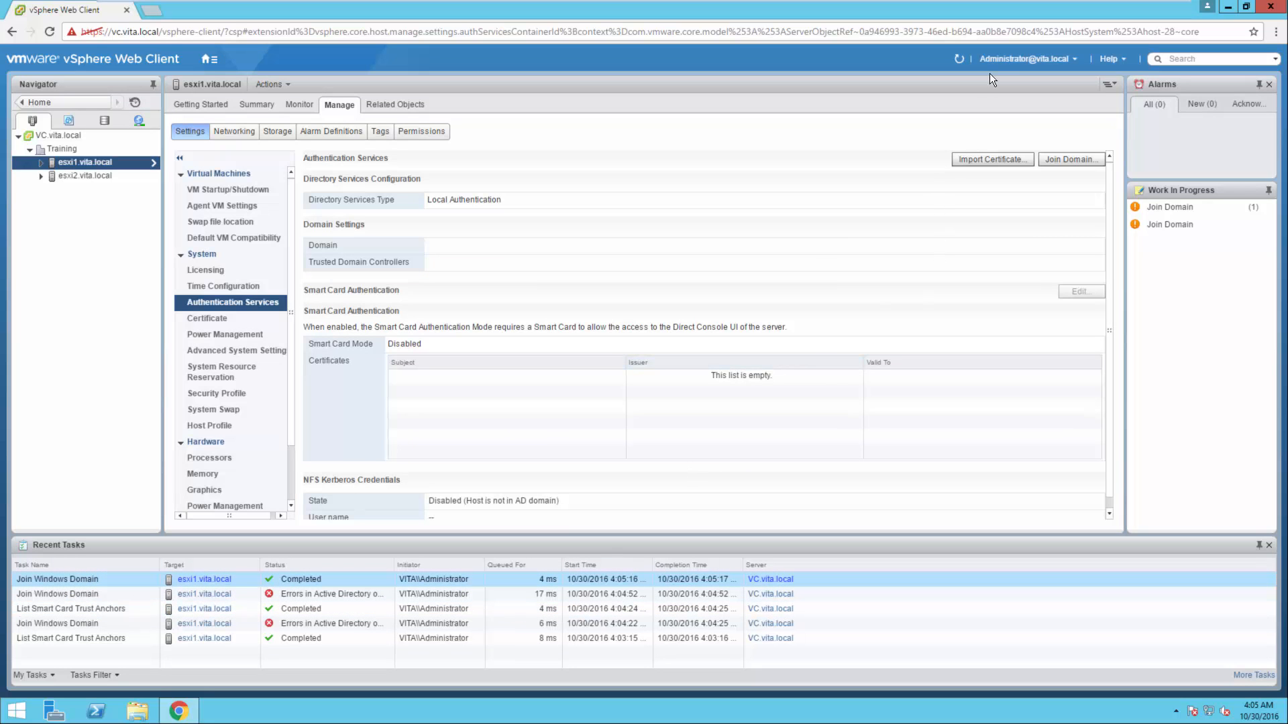
left_click(959, 60)
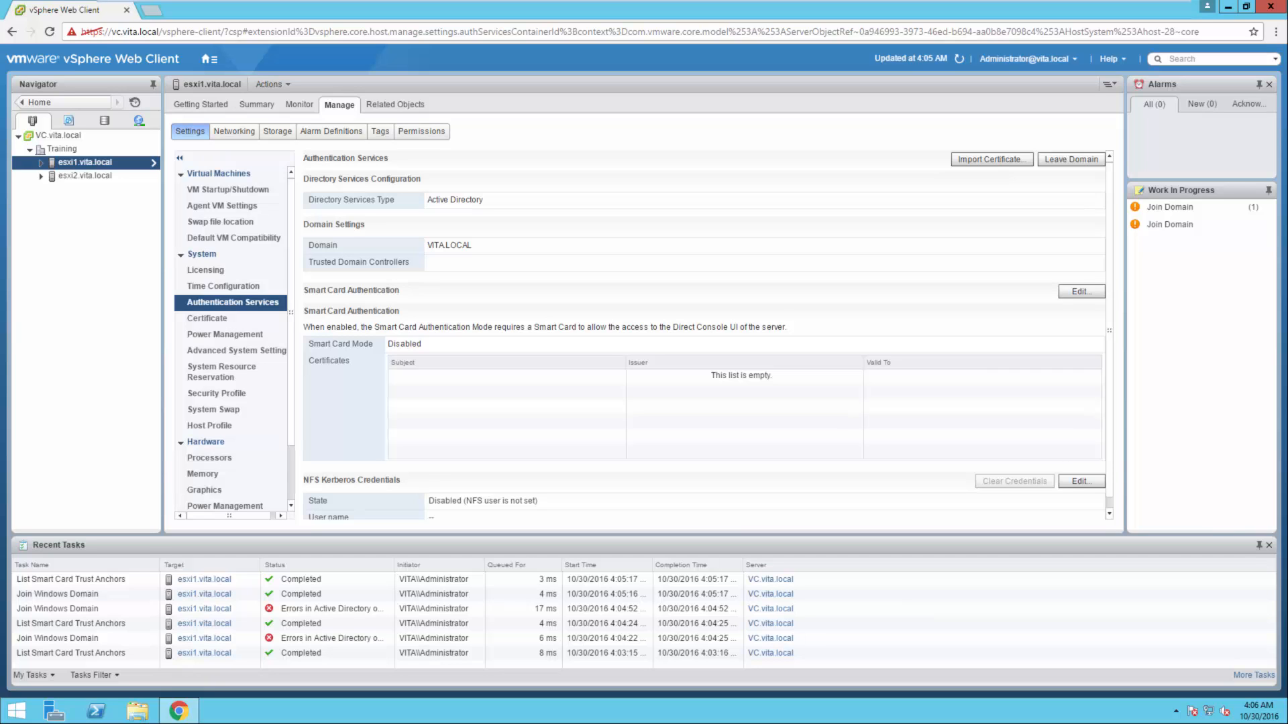
Start a domain join for the host esxi2.vita.local and enter vita.local as the domain
left_click(82, 175)
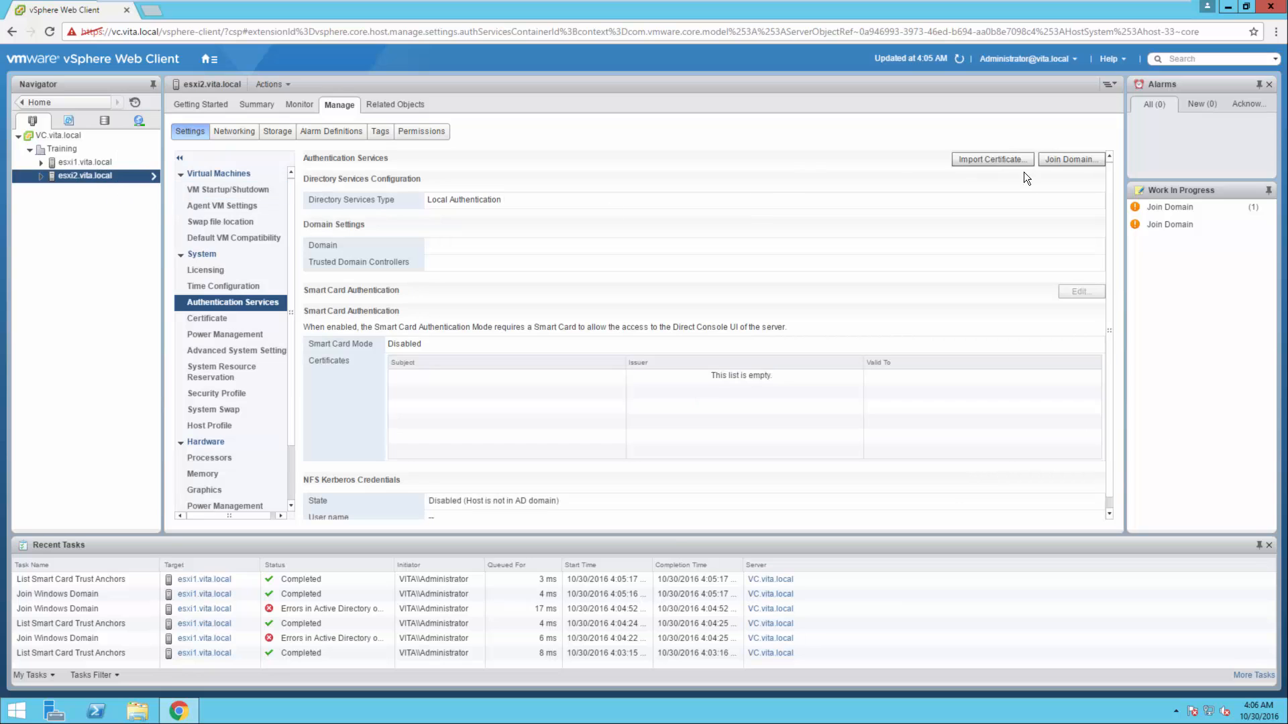
left_click(1068, 160)
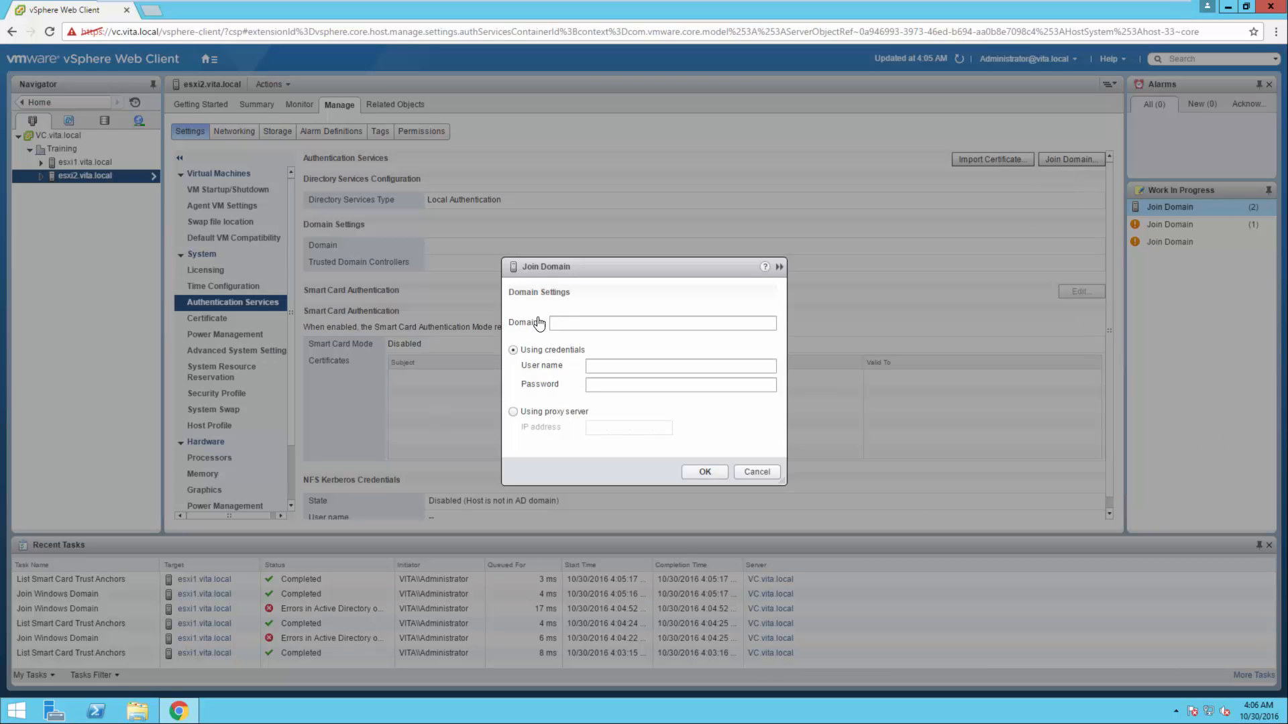
left_click(560, 321)
type("vita.local")
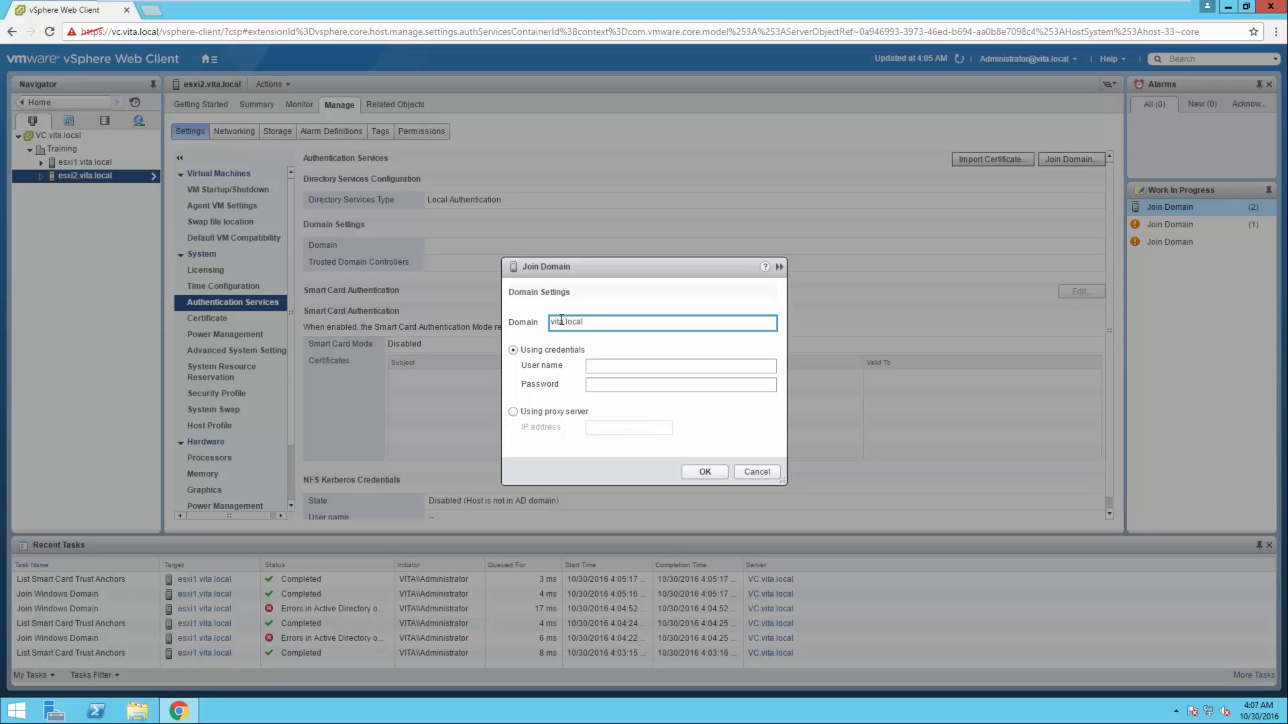
key("Tab")
key("Tab")
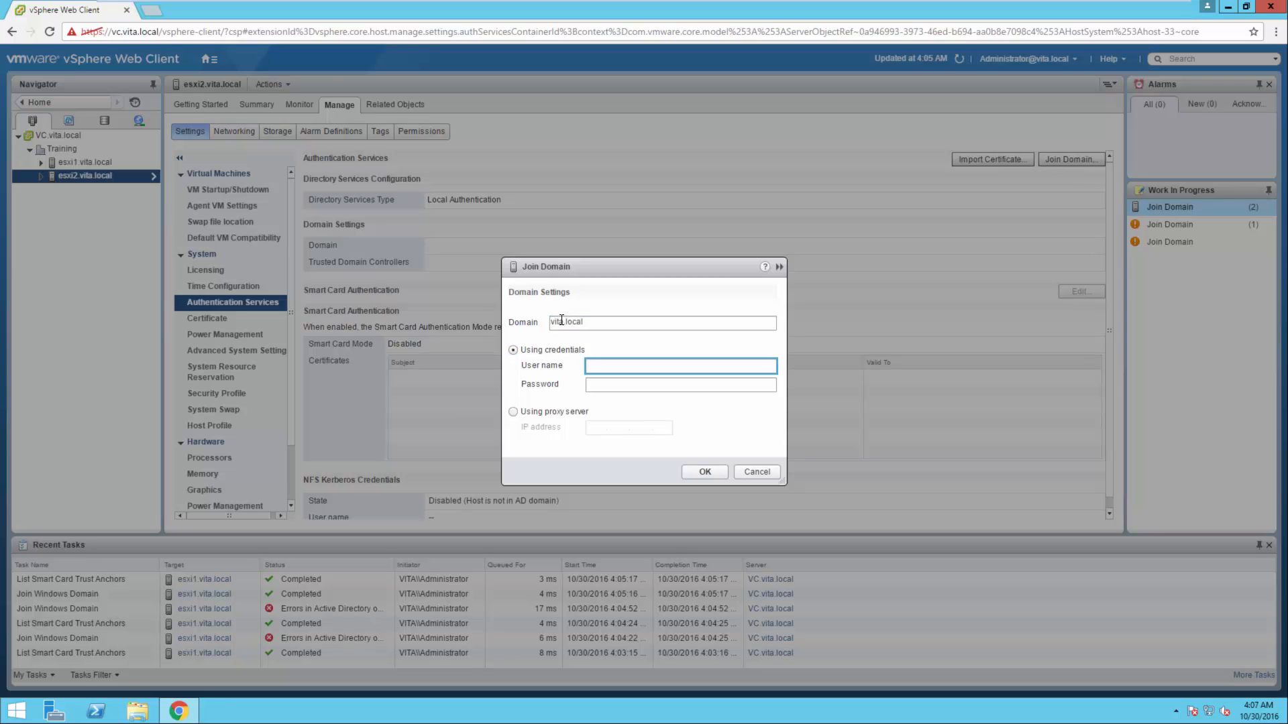
Try to join esxi2 with user name administrator and the account password, and refresh the view
type("administrator")
key("Tab")
type("***********")
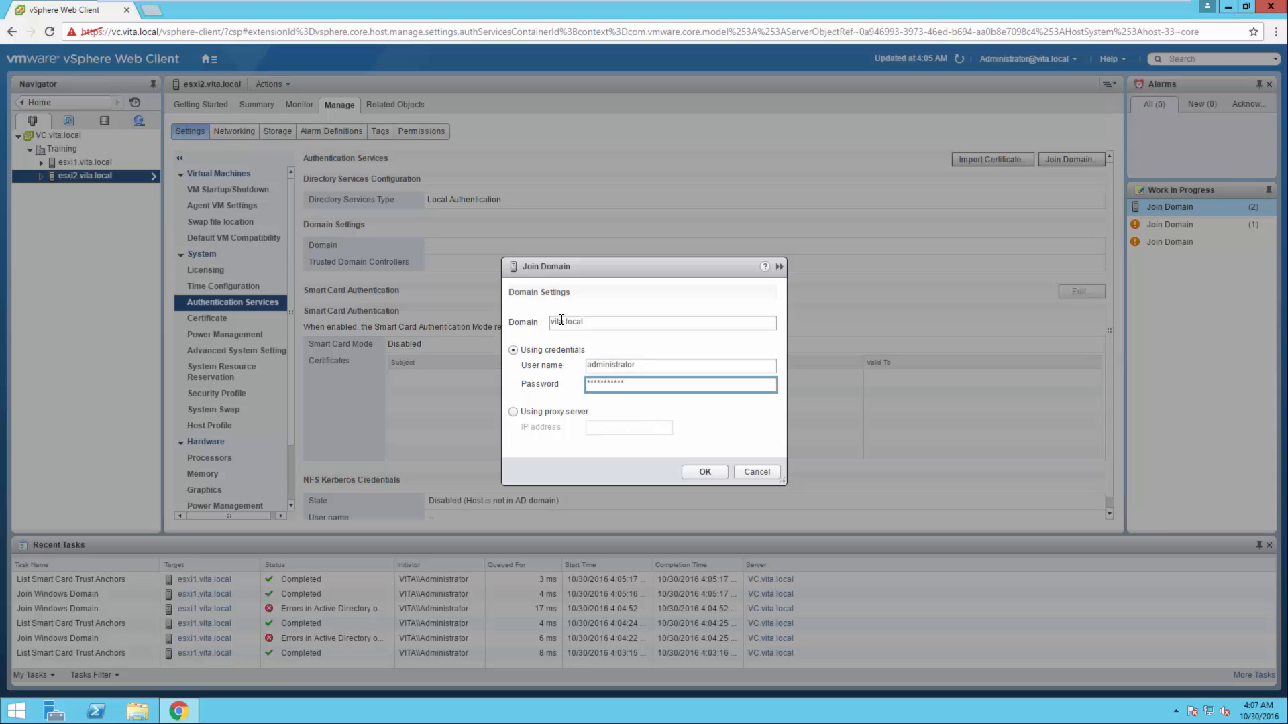
left_click(690, 477)
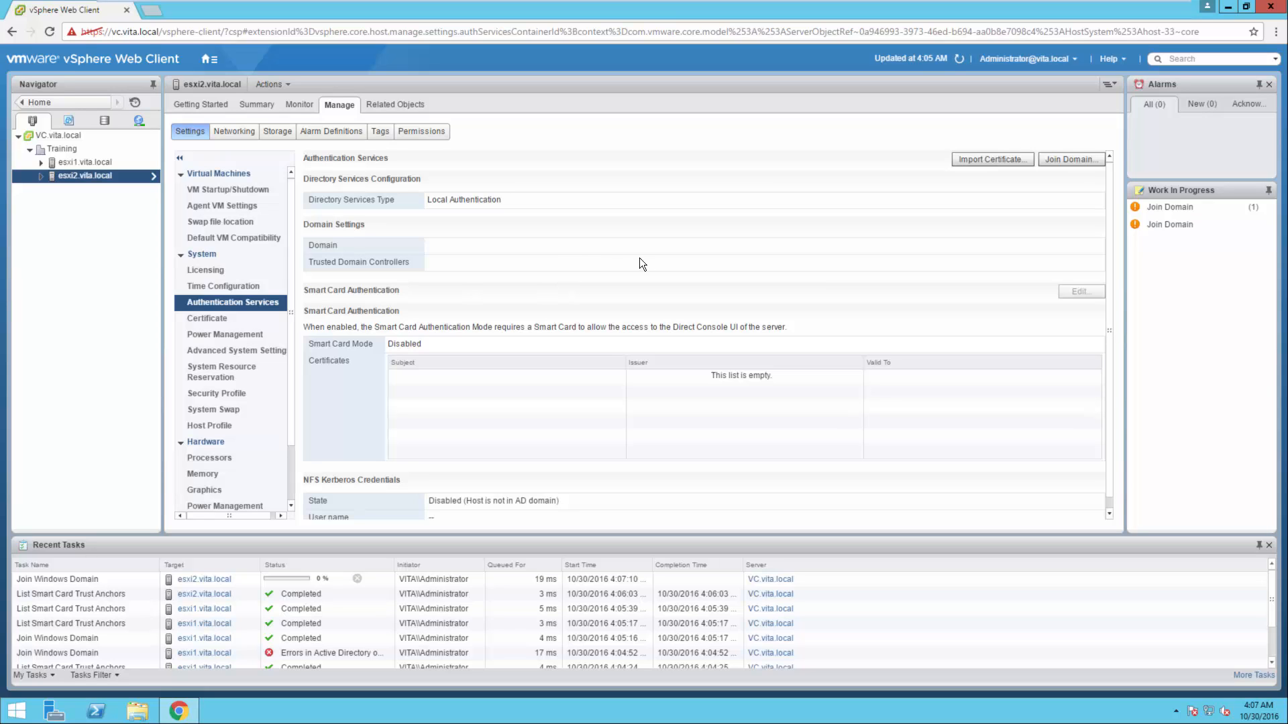
left_click(958, 57)
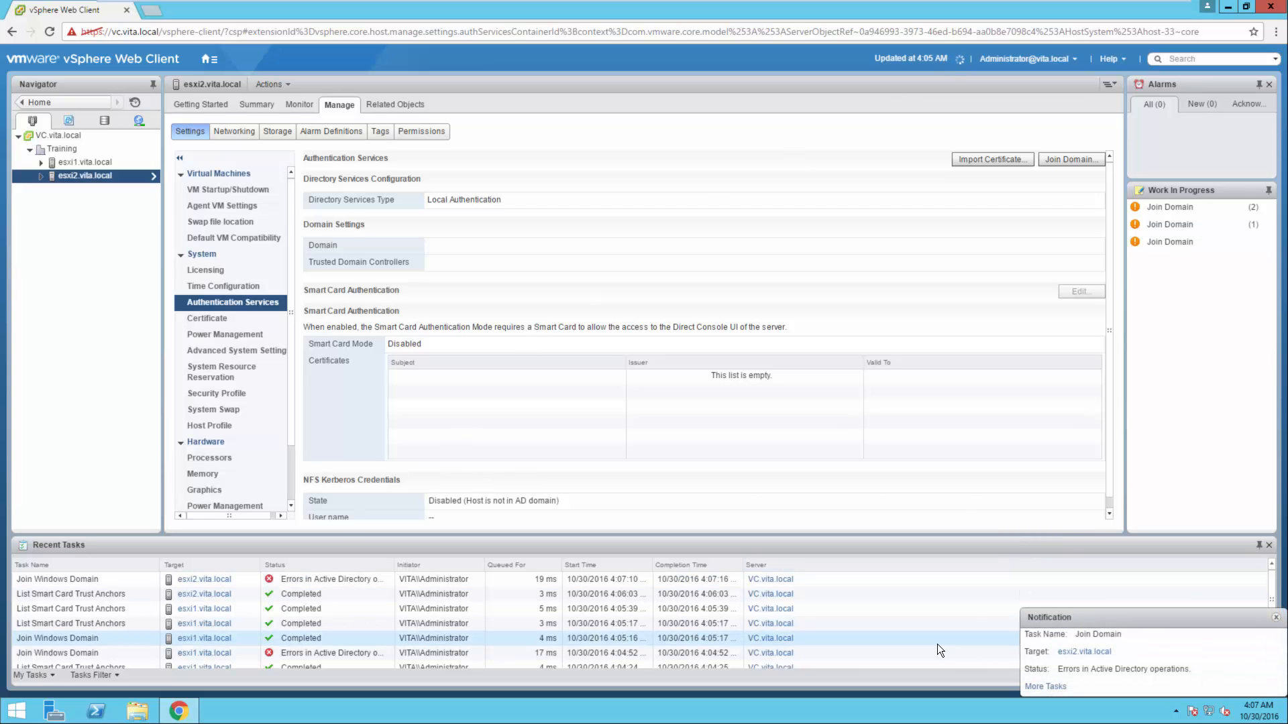
Start another domain join for esxi2.vita.local with vita.local as the domain
left_click(1057, 163)
left_click(590, 322)
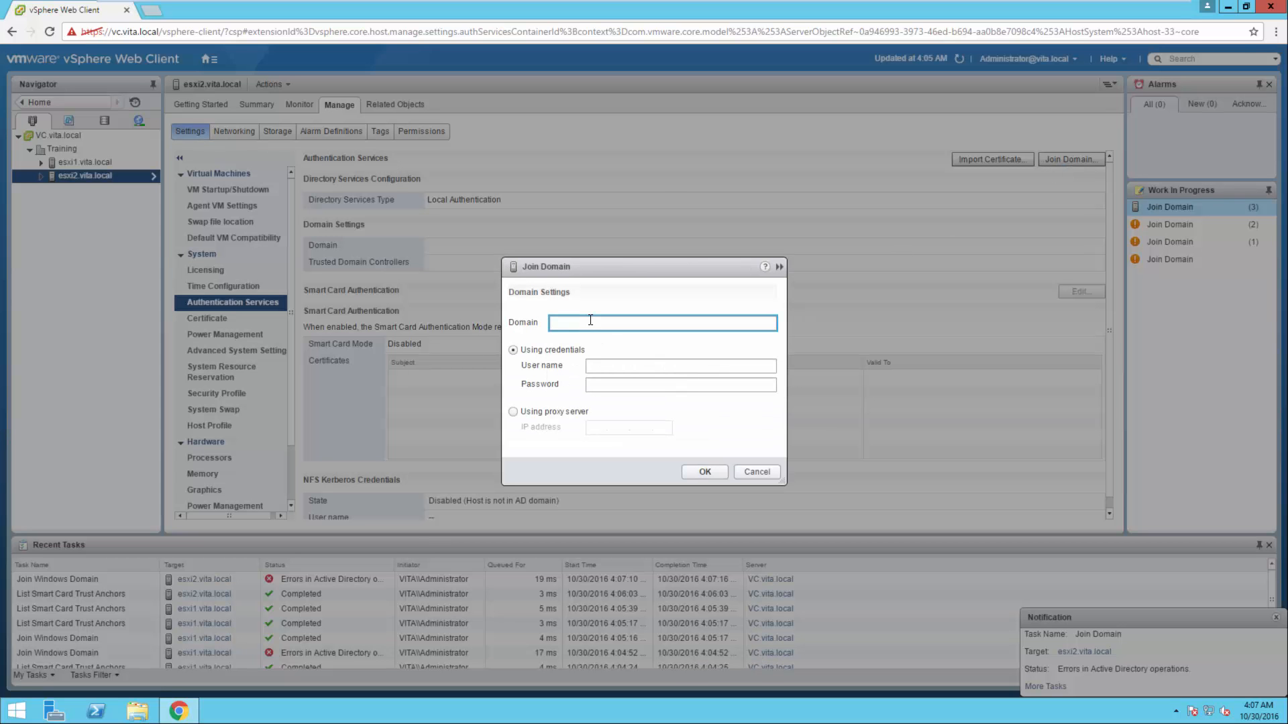
type("vita.local")
key("Tab")
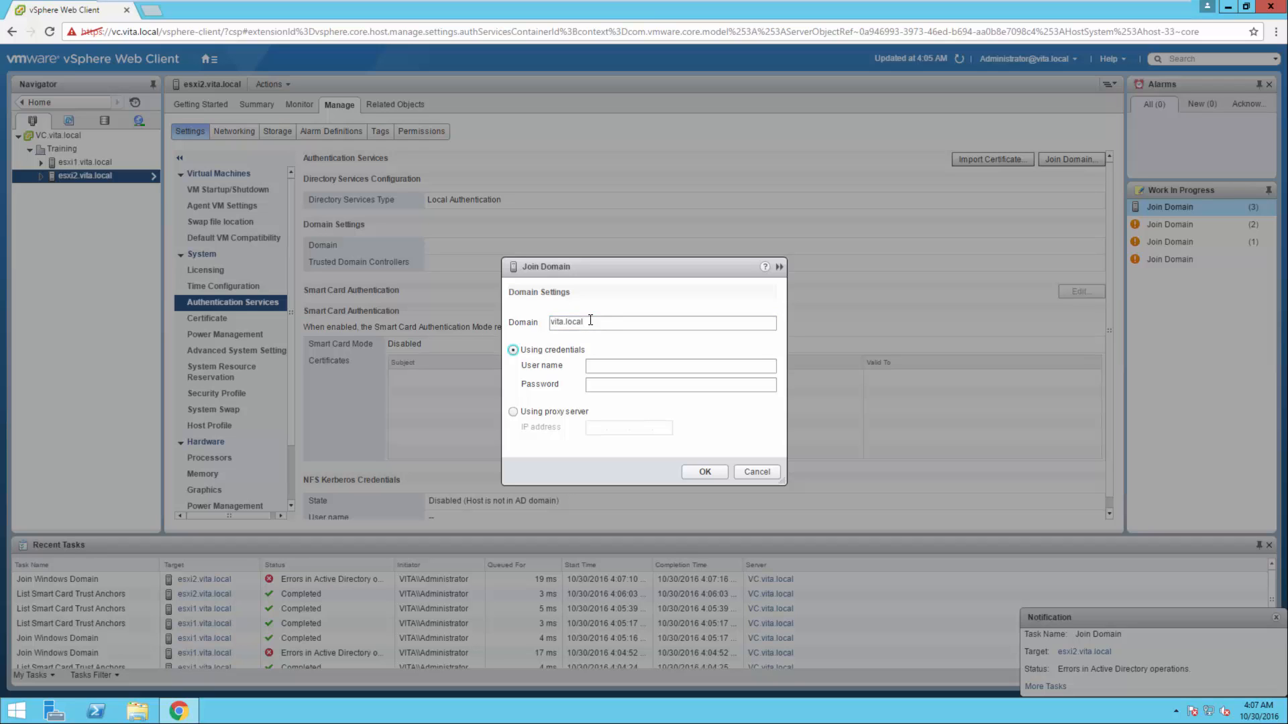
key("Tab")
Enter the user name administrator and the account password, and submit the repeated join of esxi2
type("admini")
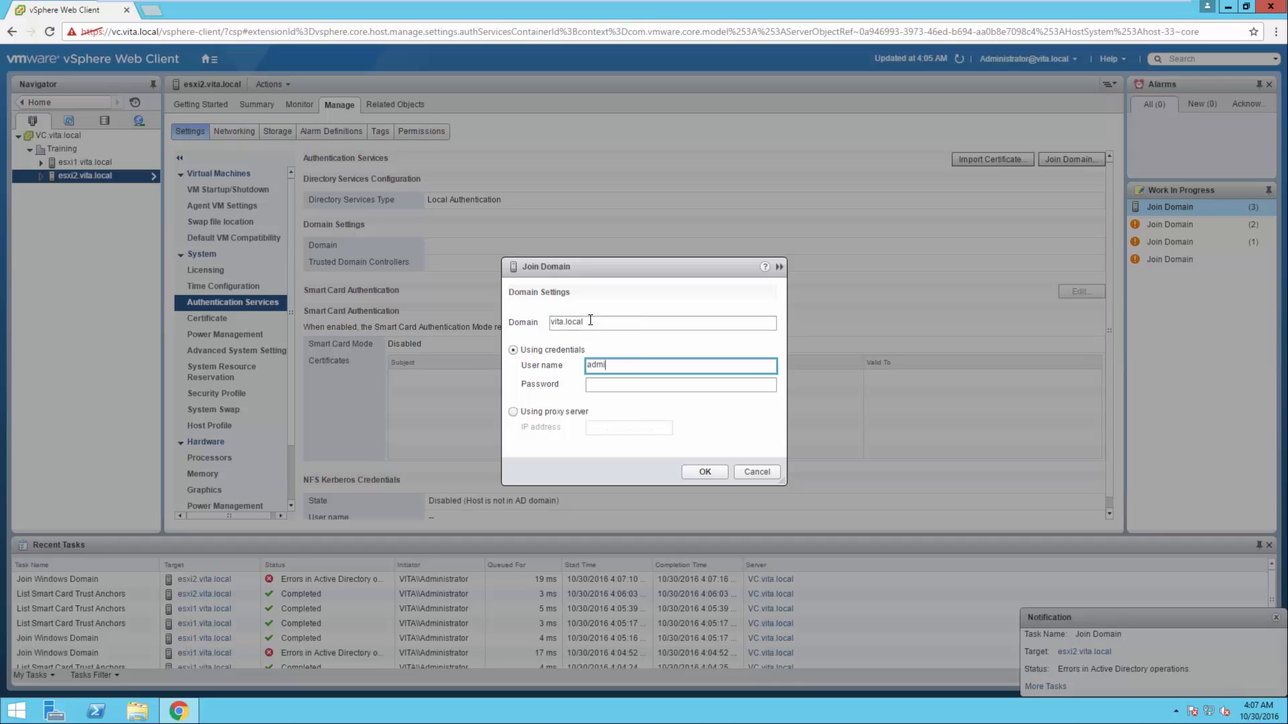
key("BackSpace")
key("BackSpace")
key("BackSpace")
key("BackSpace")
key("BackSpace")
key("BackSpace")
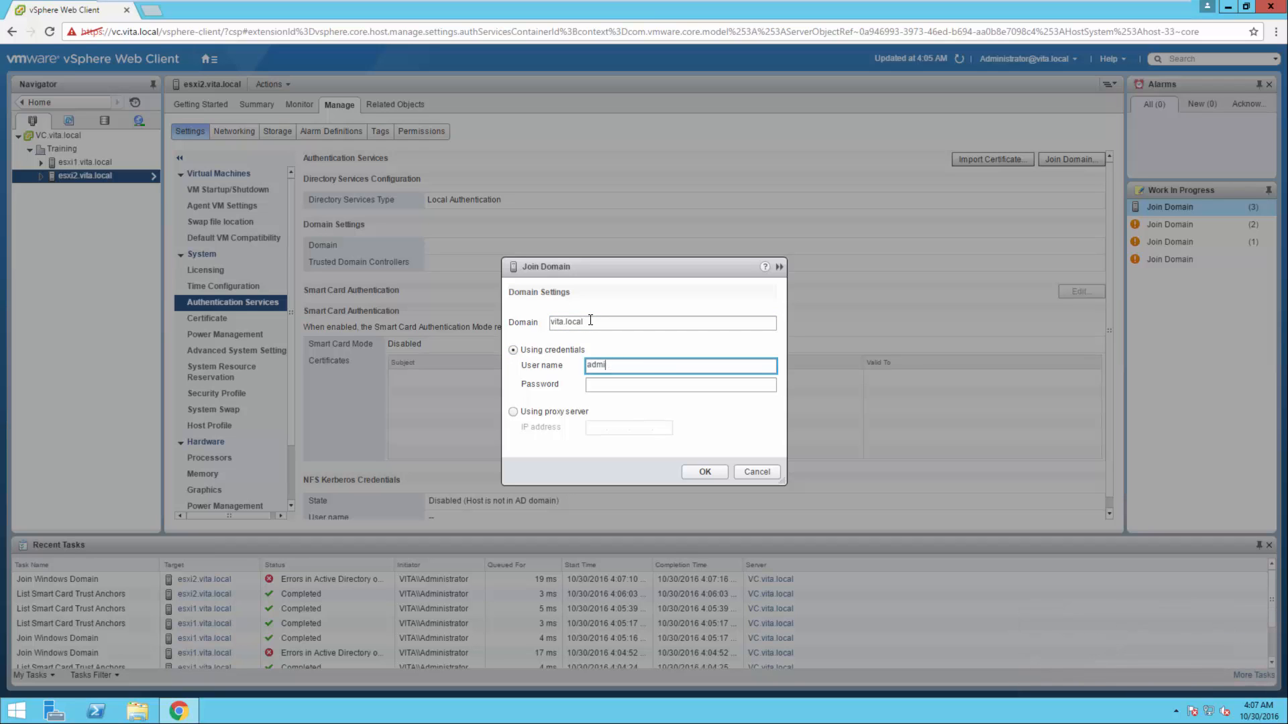
type("administrator")
key("Tab")
type("********")
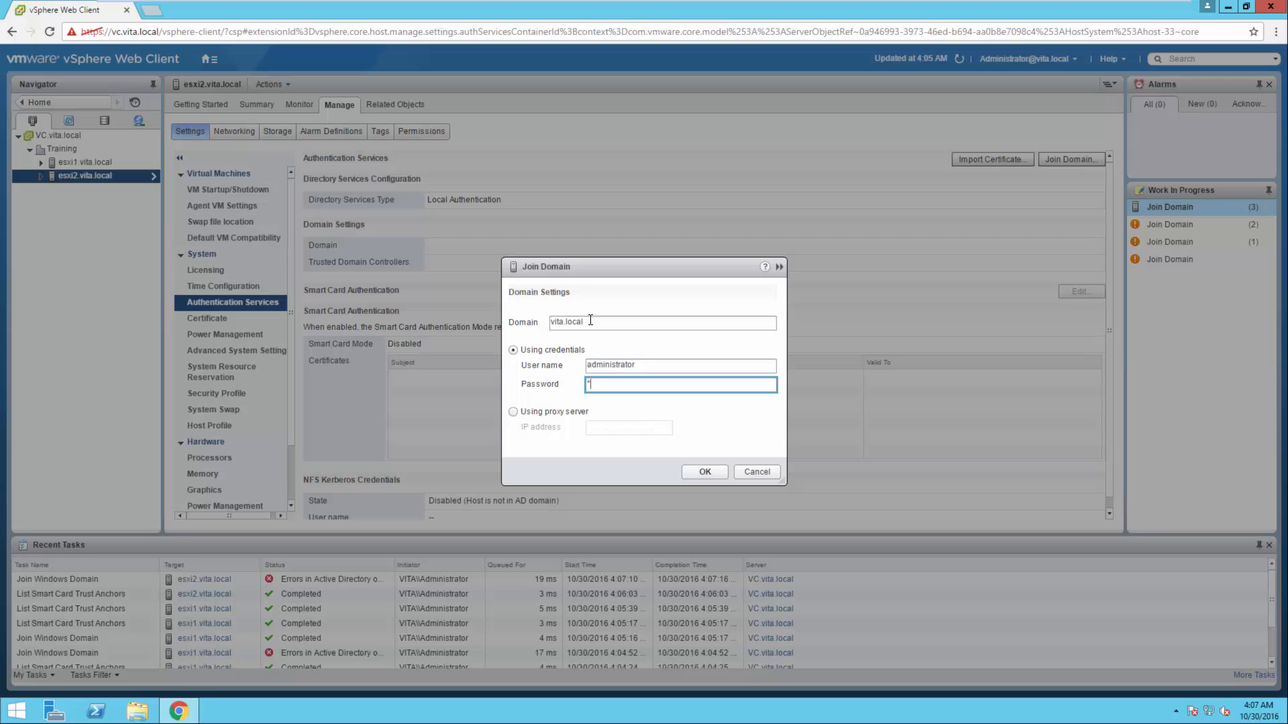
type("**")
left_click(704, 476)
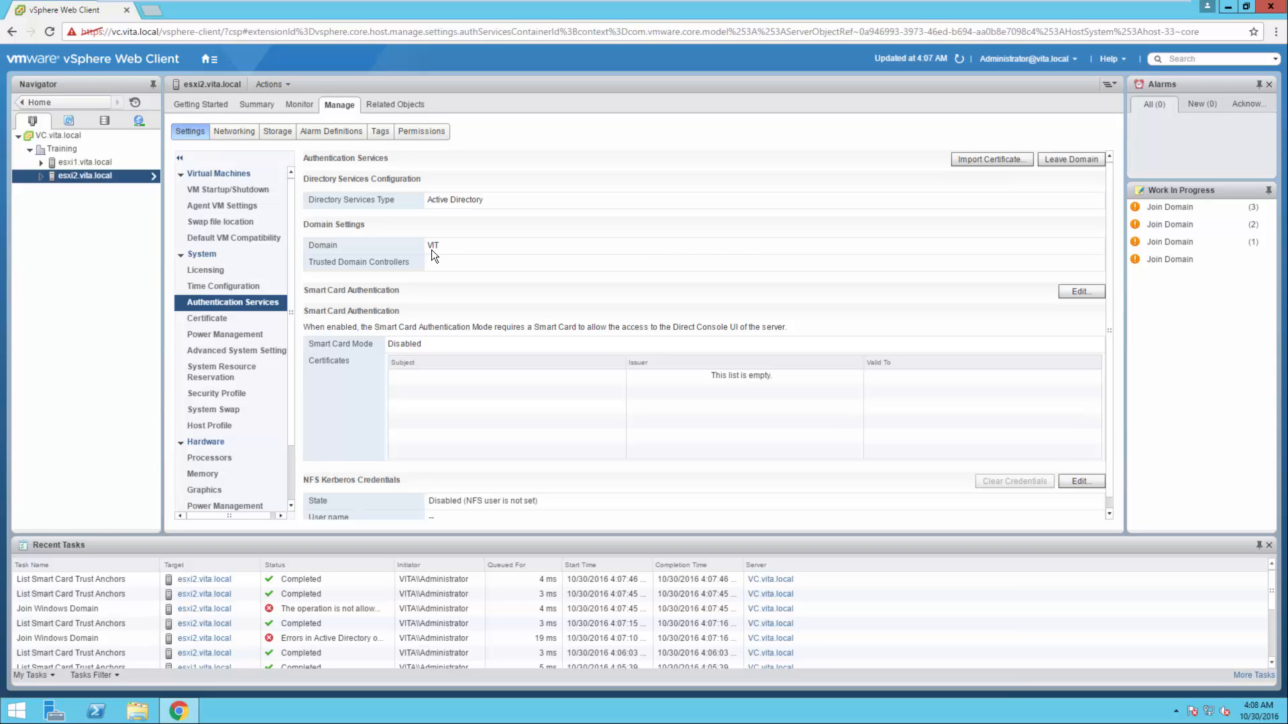
Make esxi2.vita.local leave its current domain and refresh its authentication settings
left_click(961, 59)
left_click(1061, 159)
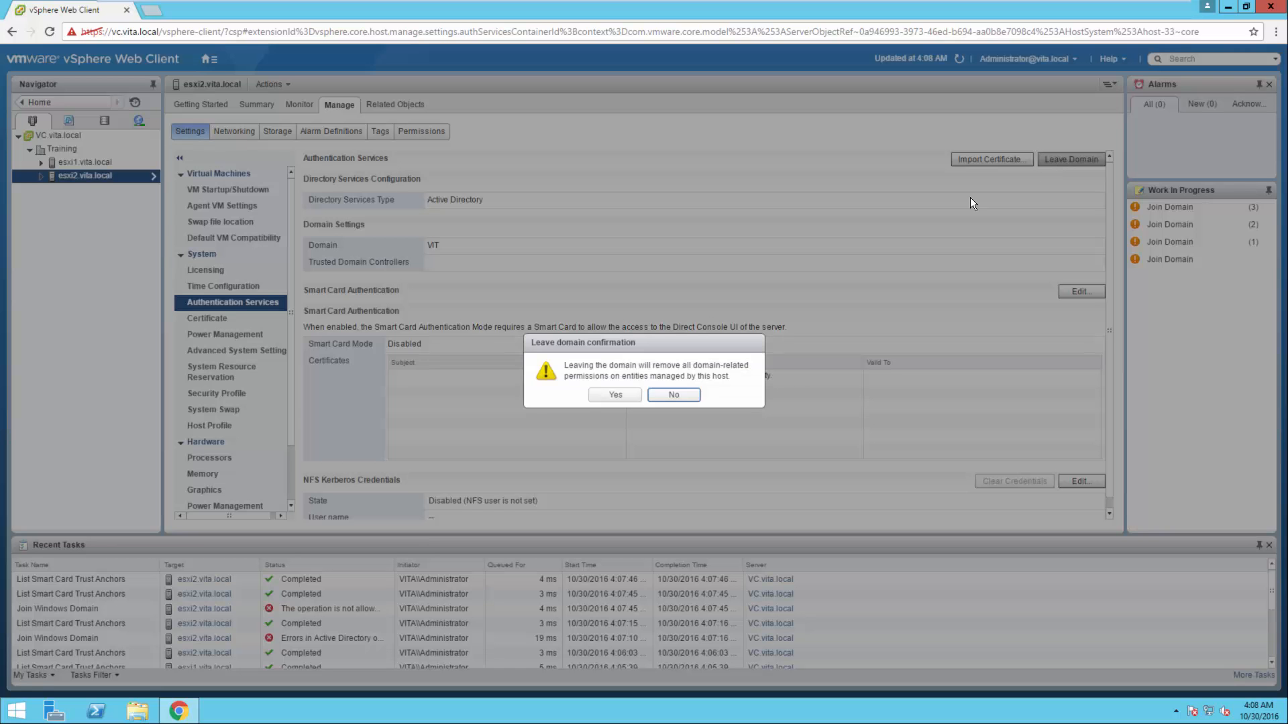
left_click(612, 394)
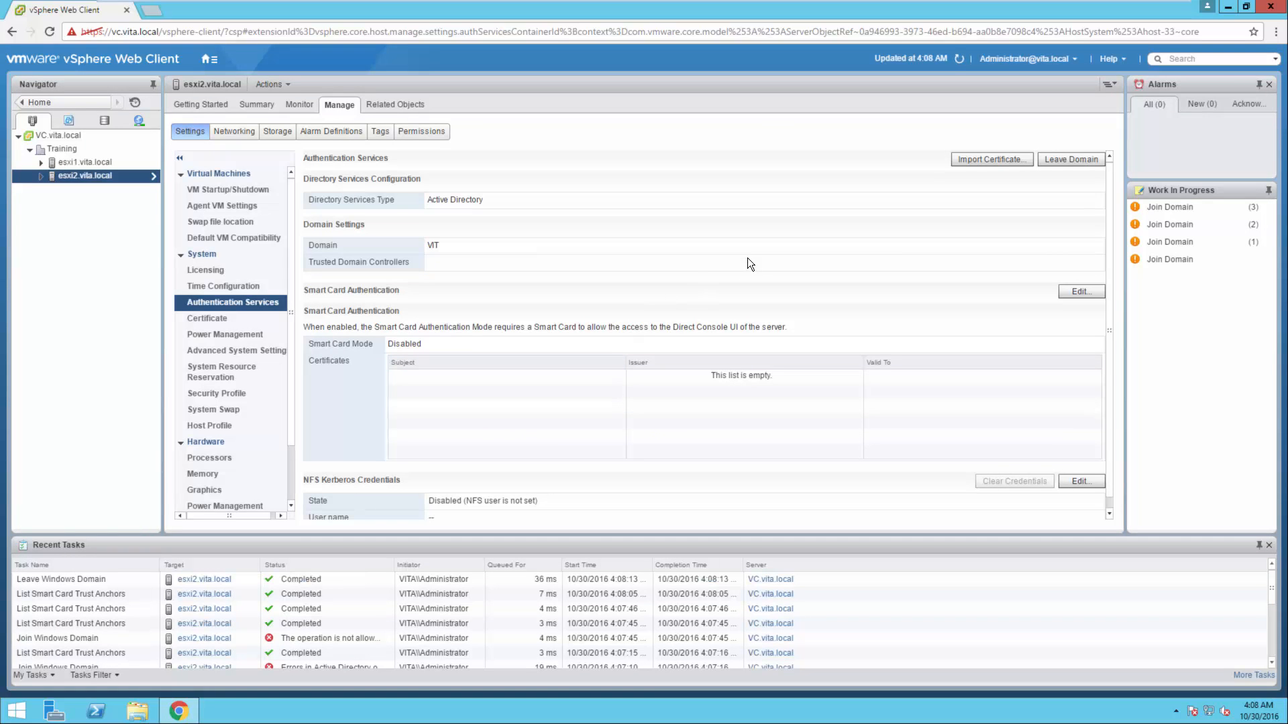
left_click(963, 59)
left_click(962, 59)
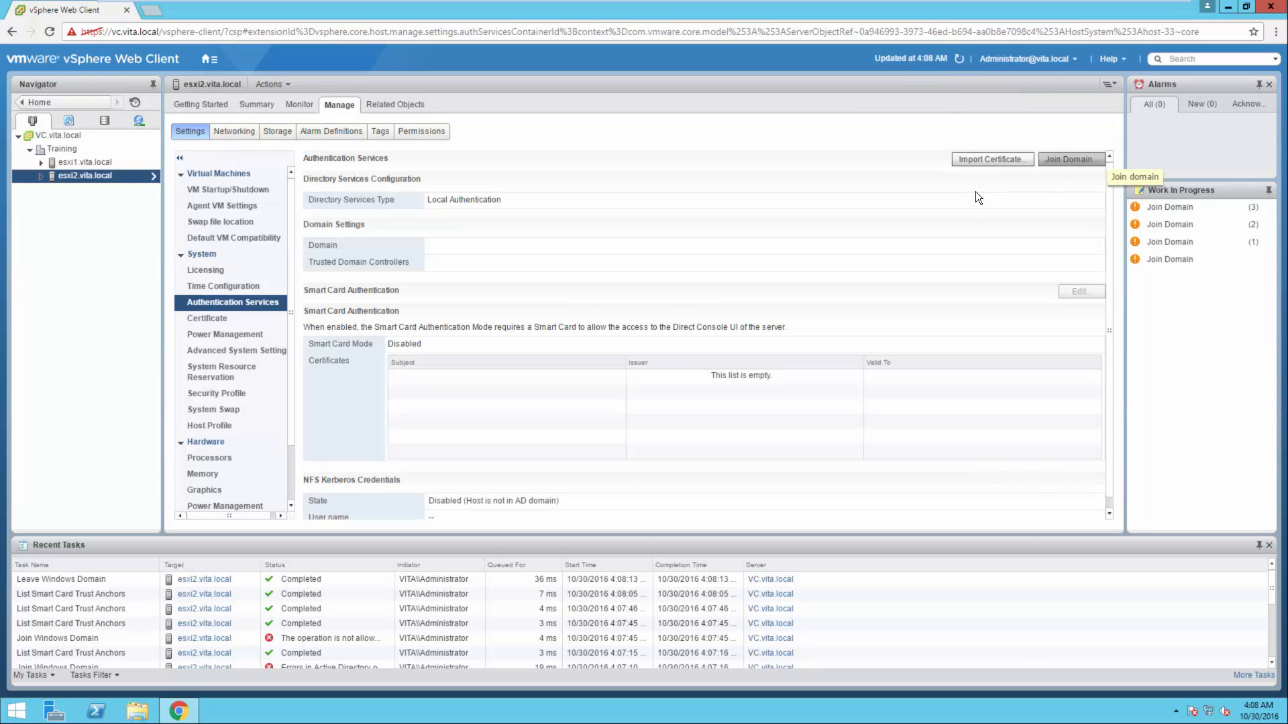
Begin a new domain join for esxi2.vita.local, entering vita.local as the domain
left_click(1048, 159)
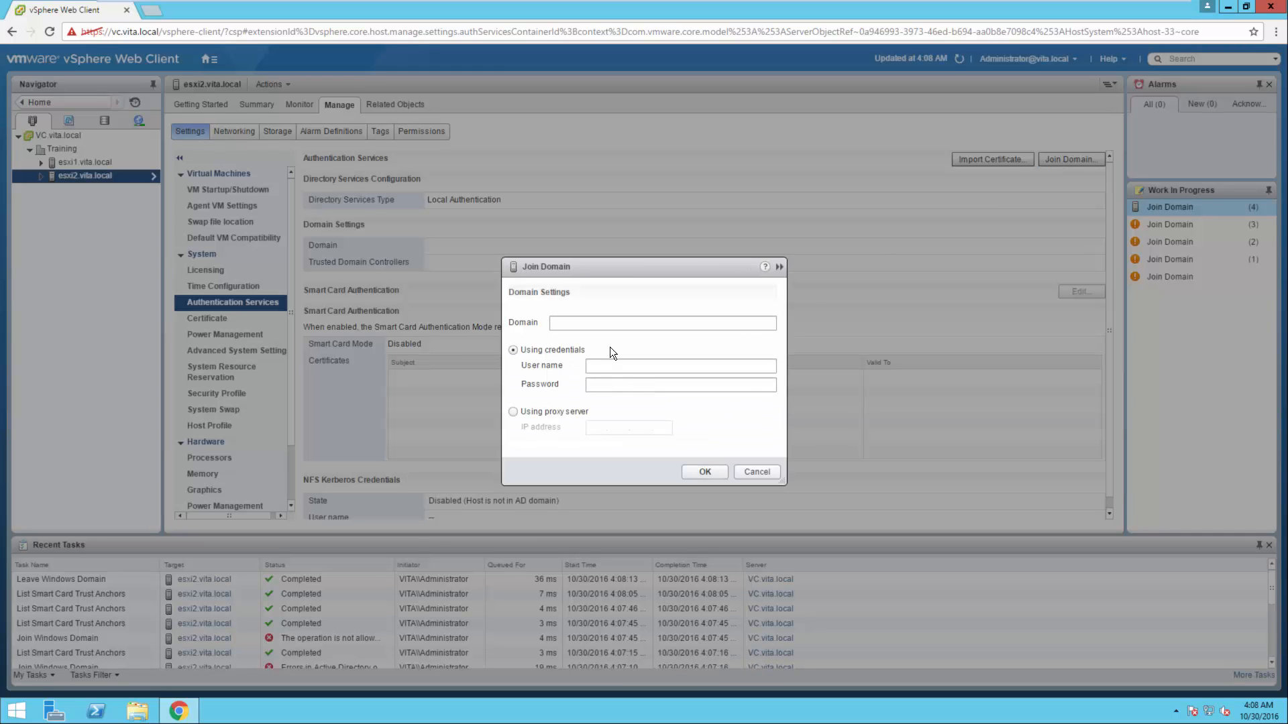
left_click(619, 325)
type("vita.local")
key("Tab")
key("Tab")
Supply the user name administrator and the account password, and submit the join of esxi2.vita.local
type("admi")
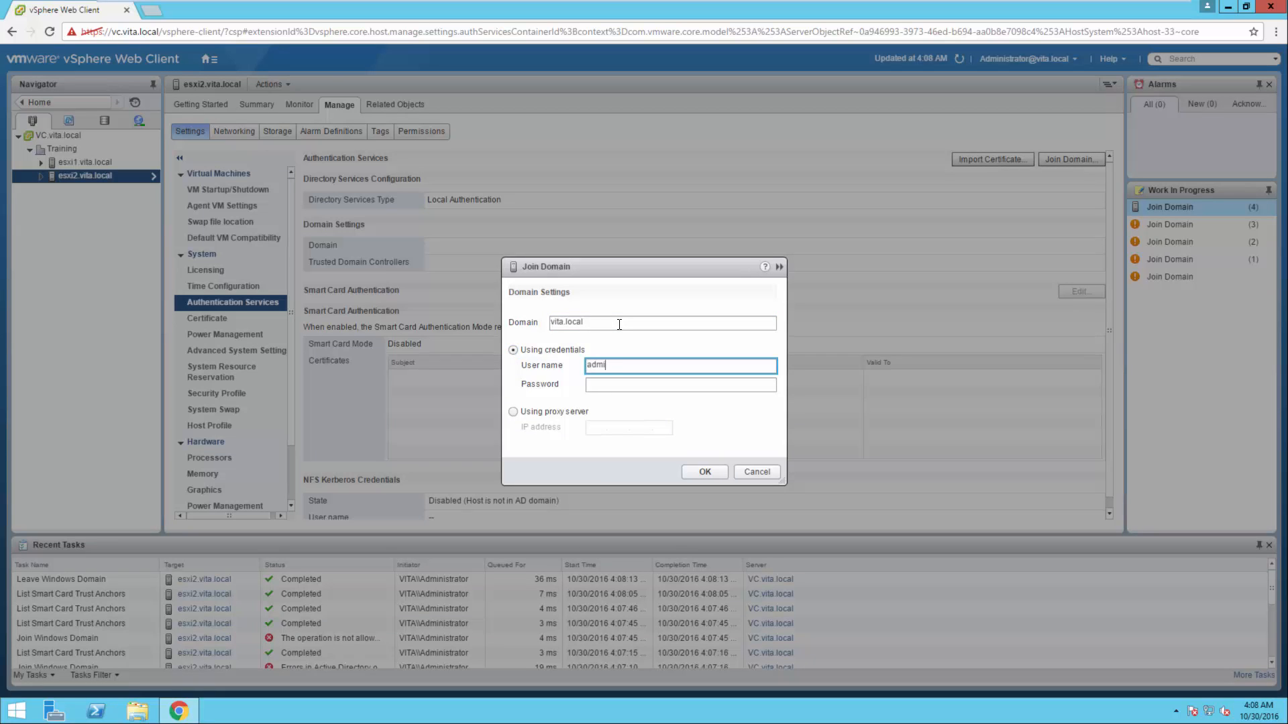
type("nistrator")
key("Tab")
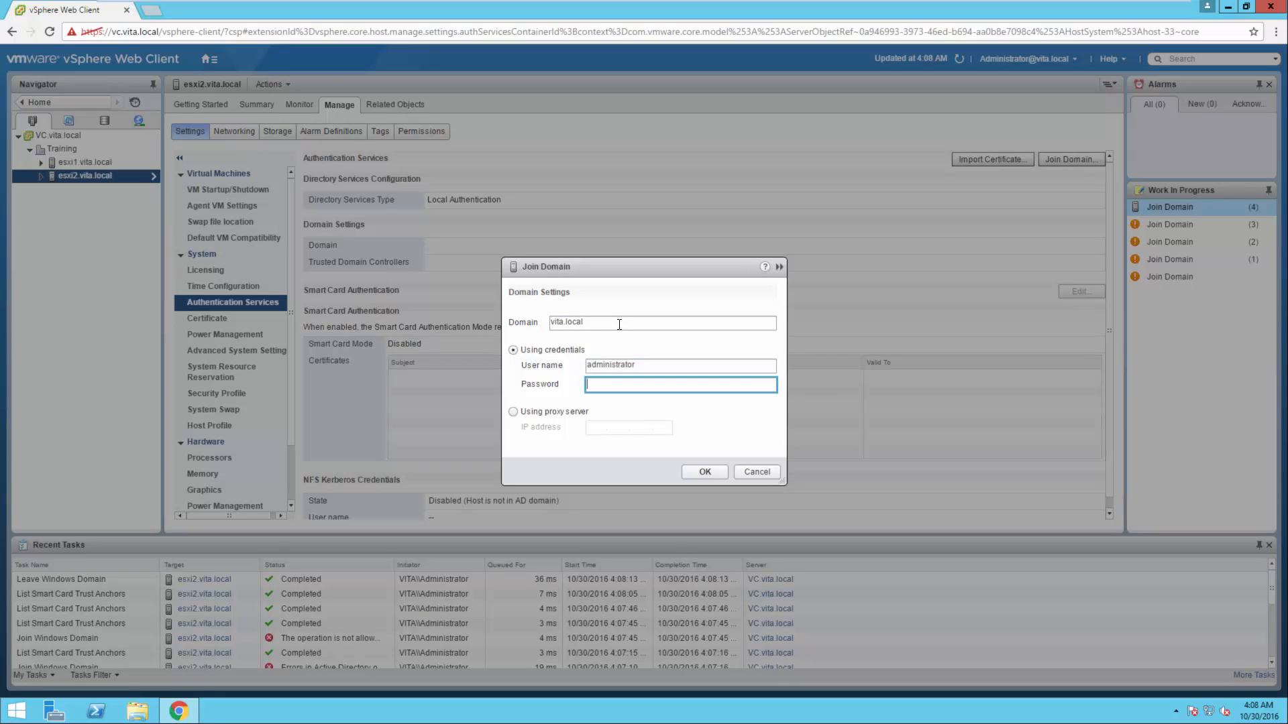
type("*********")
left_click(700, 465)
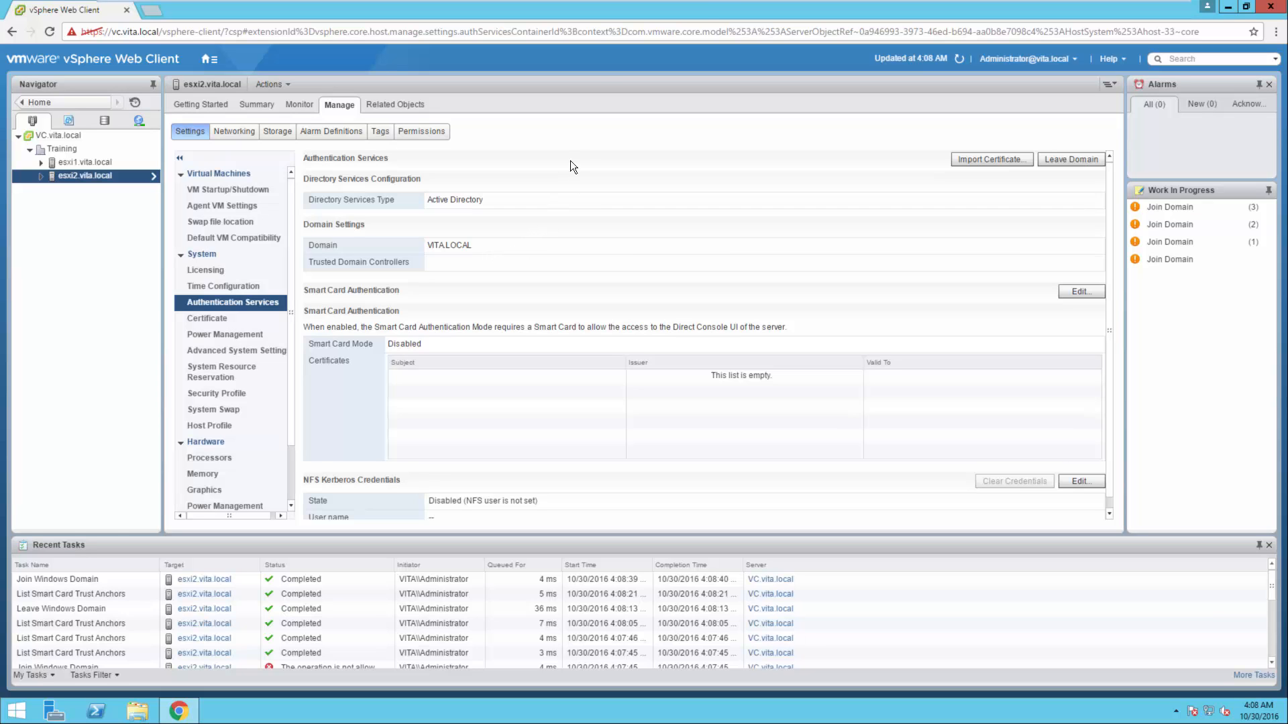
Switch to the DC virtual machine and unlock its Windows session with the account password
left_click(733, 10)
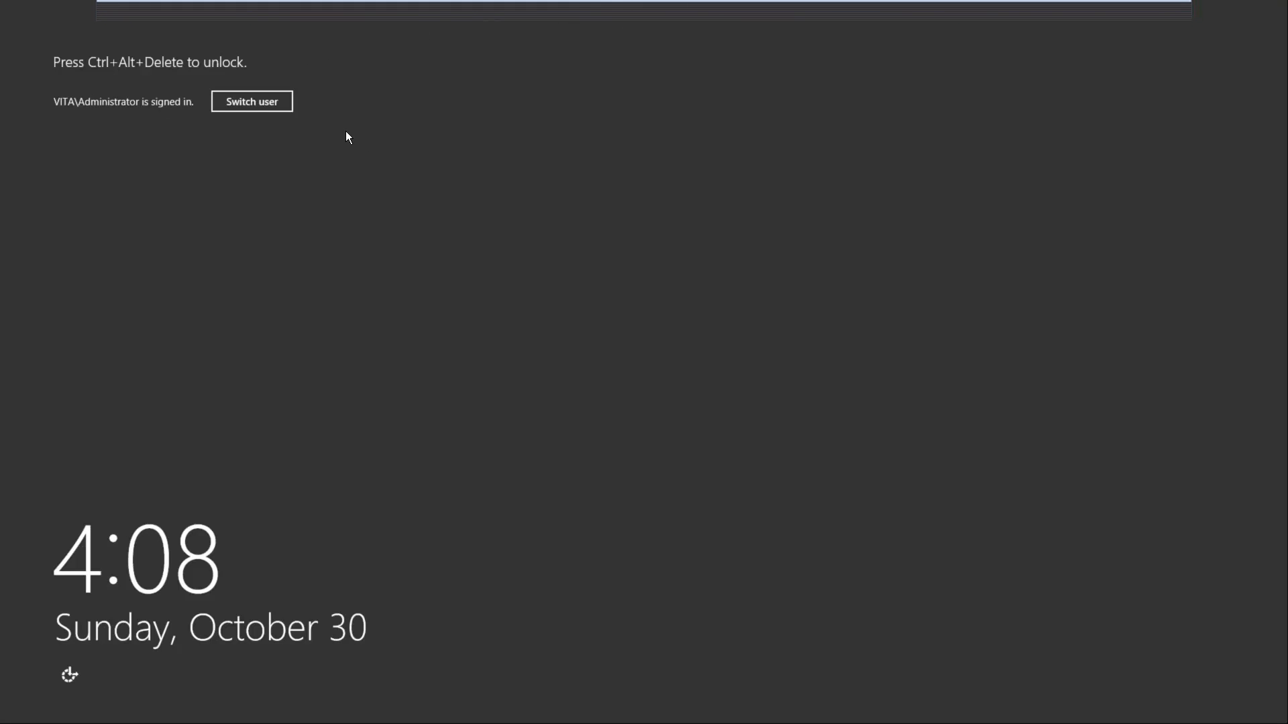
mouse_move(744, 4)
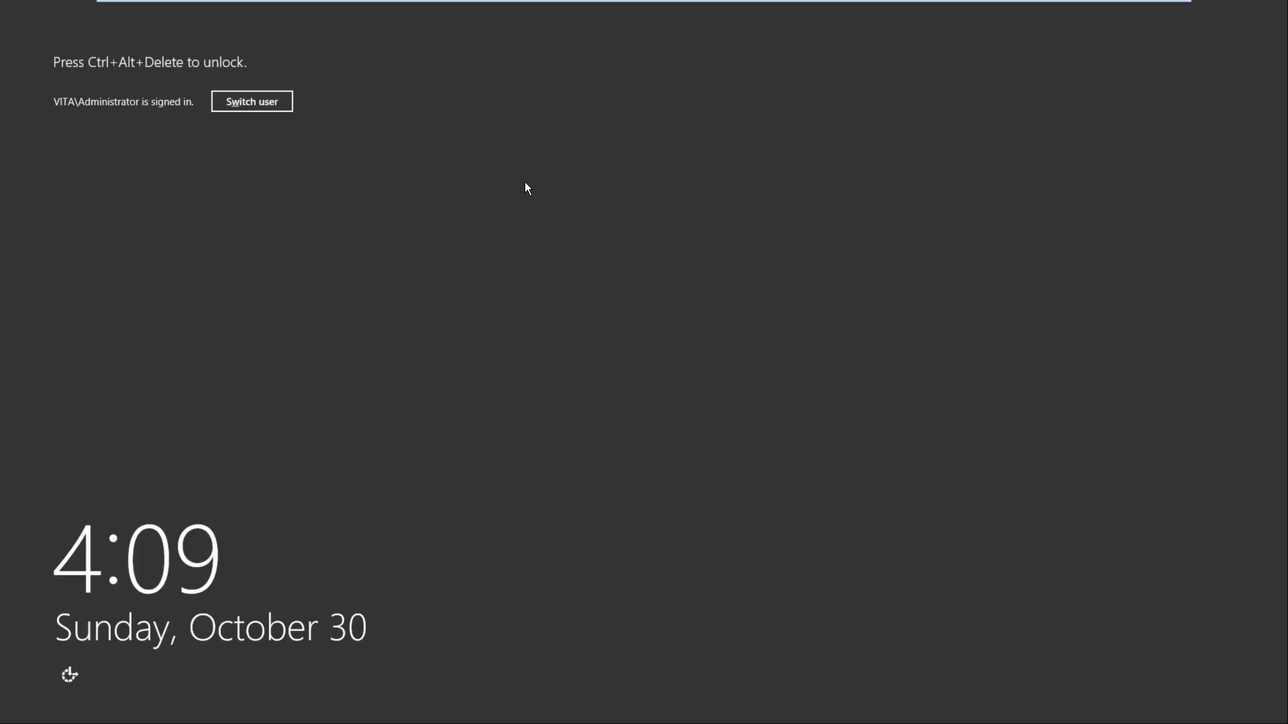
key("ctrl+alt+Insert")
type("********")
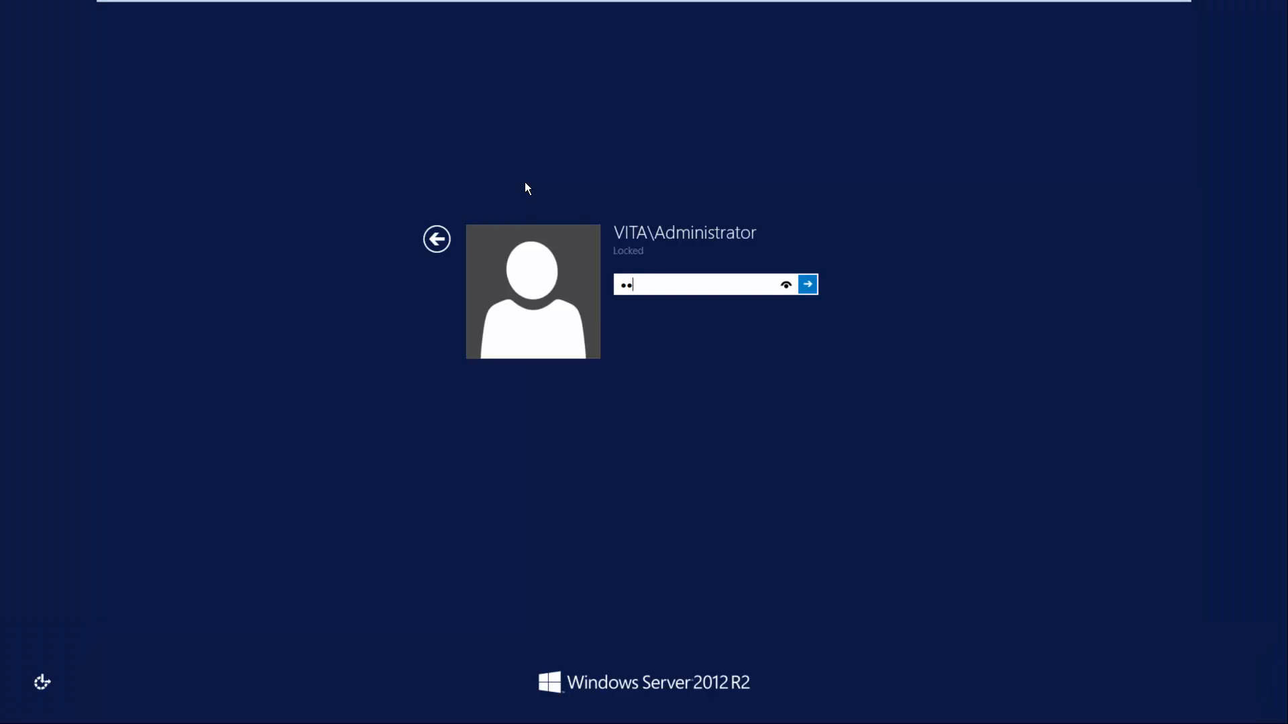
type("***")
key("Return")
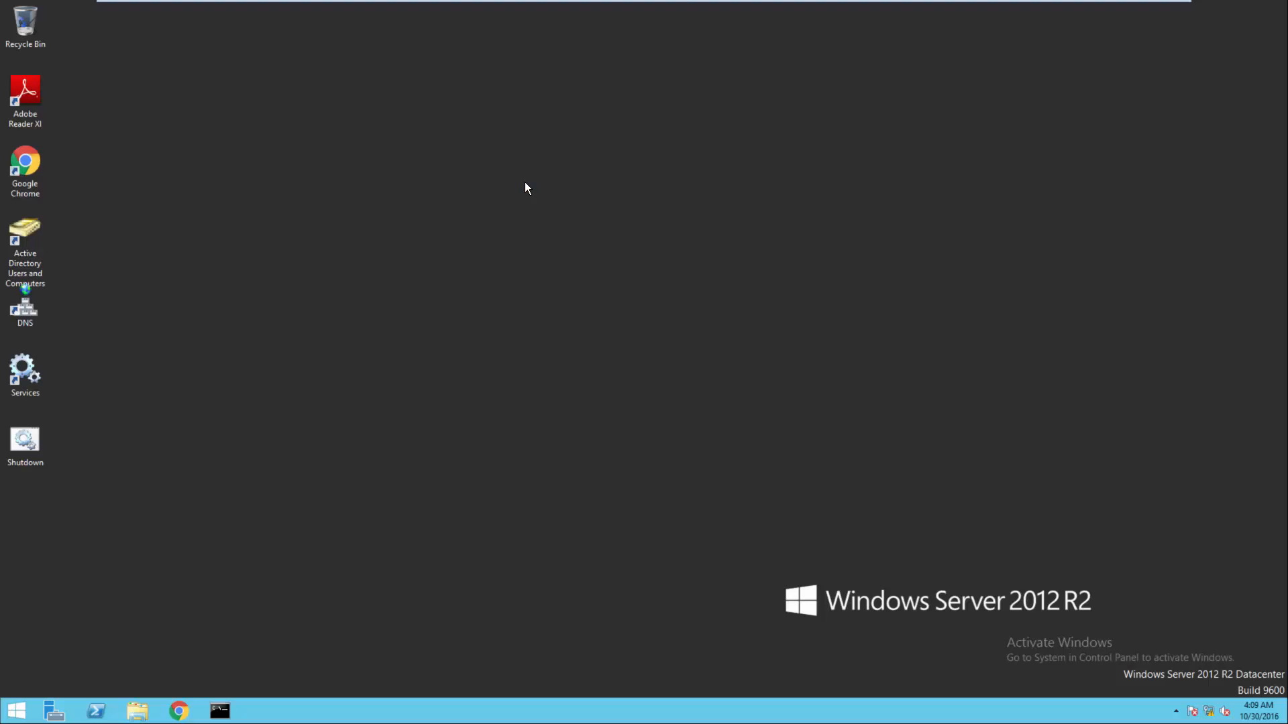
Open Active Directory Users and Computers and check the Computers container of vita.local for the ESXI1 and ESXI2 accounts
double_click(25, 269)
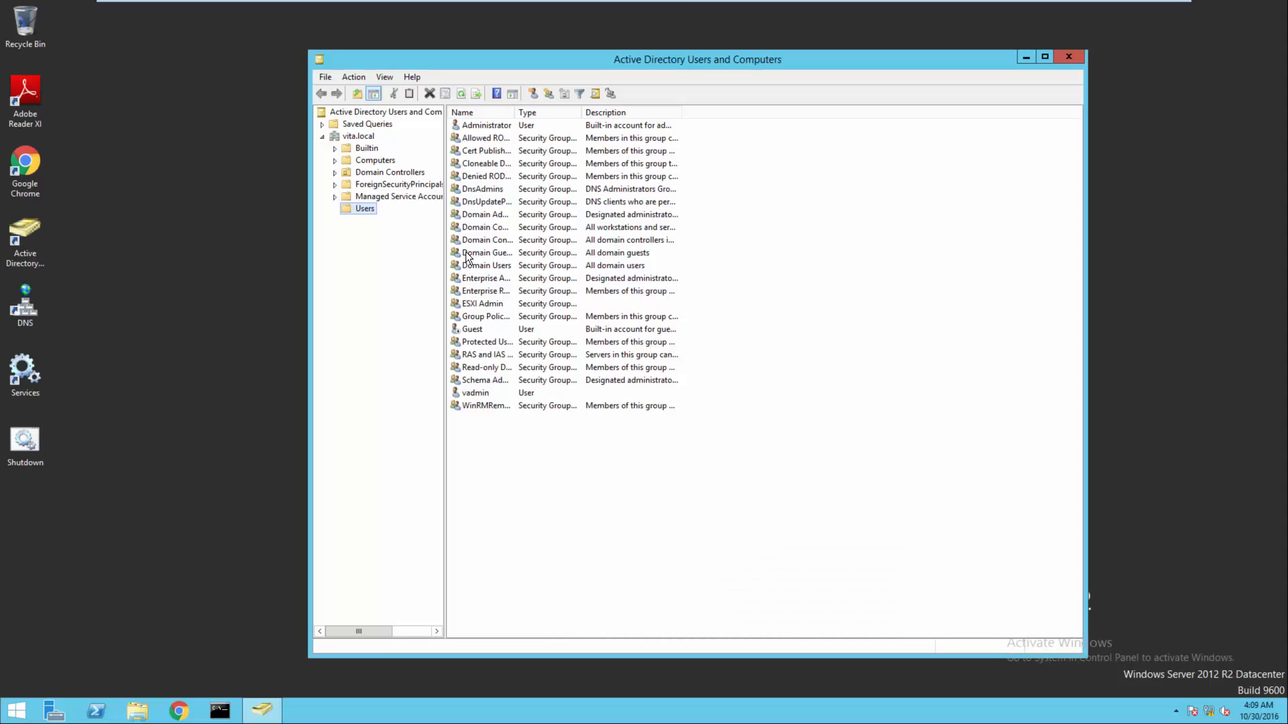
left_click(375, 159)
left_click(473, 141)
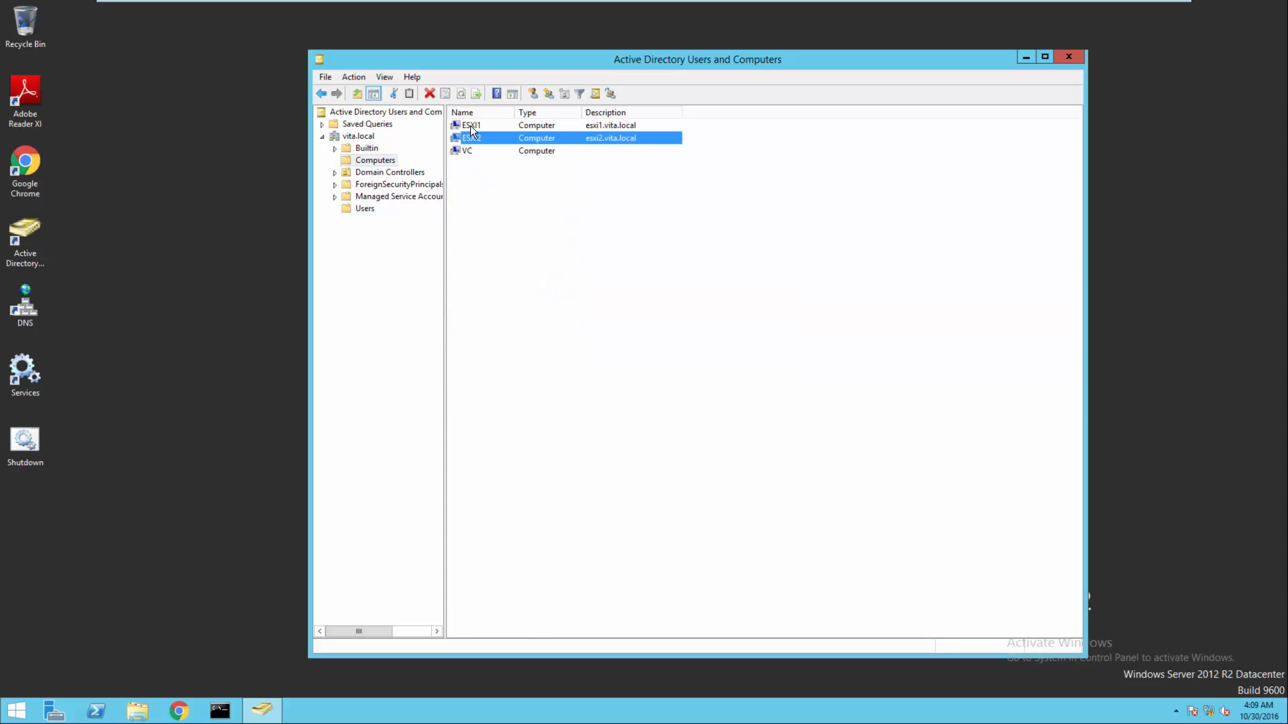
left_click(470, 125)
left_click(471, 137)
Switch back to the VC machine's vSphere Web Client and select esxi1.vita.local in the Hosts and Clusters inventory
mouse_move(691, 6)
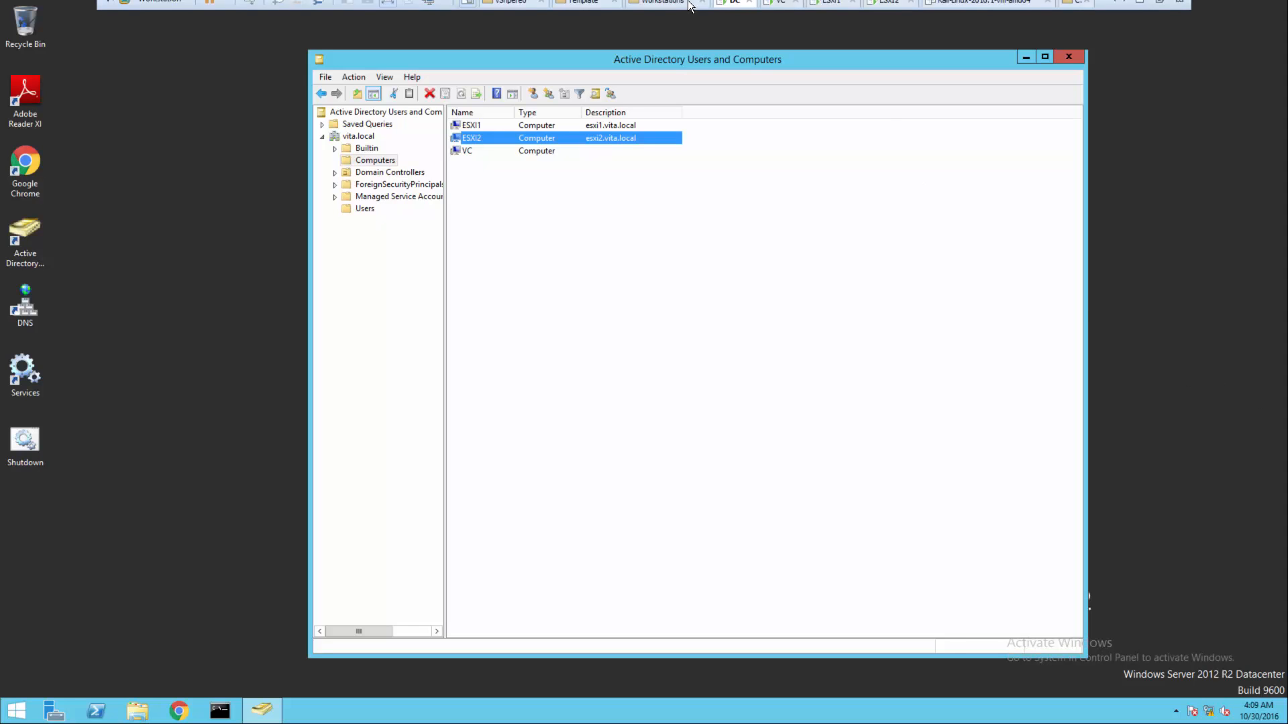
left_click(781, 3)
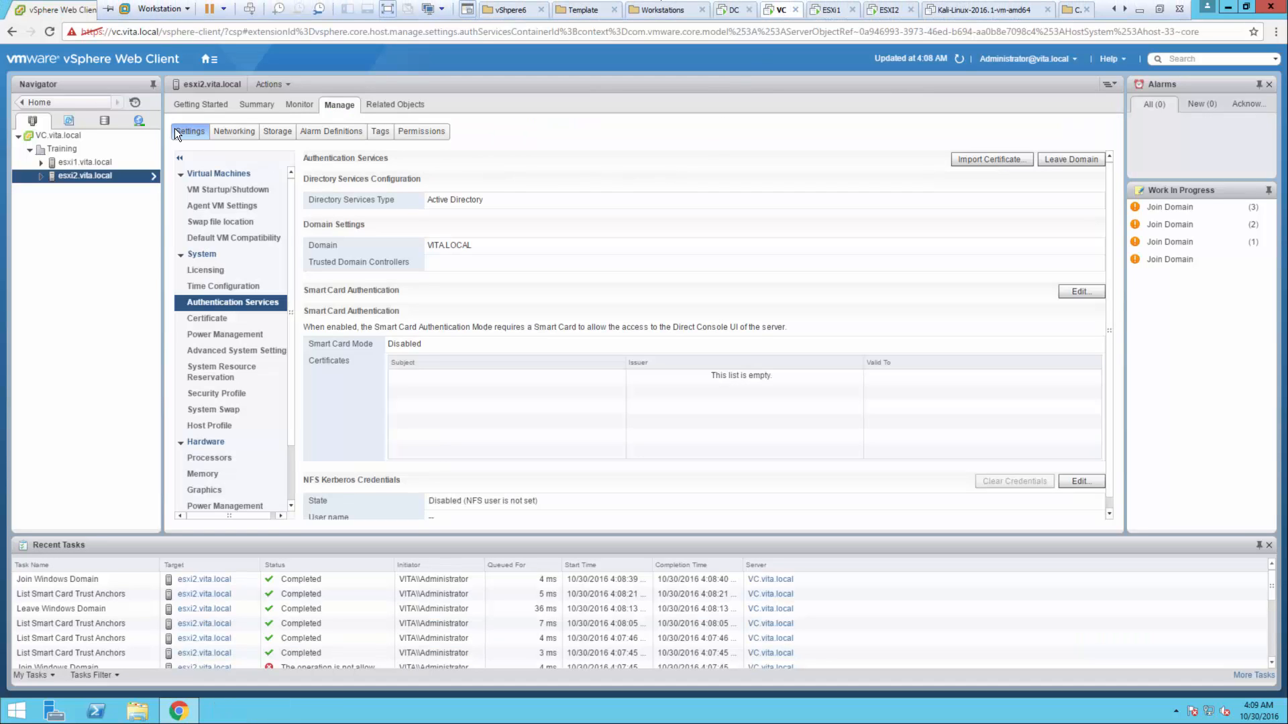
left_click(83, 100)
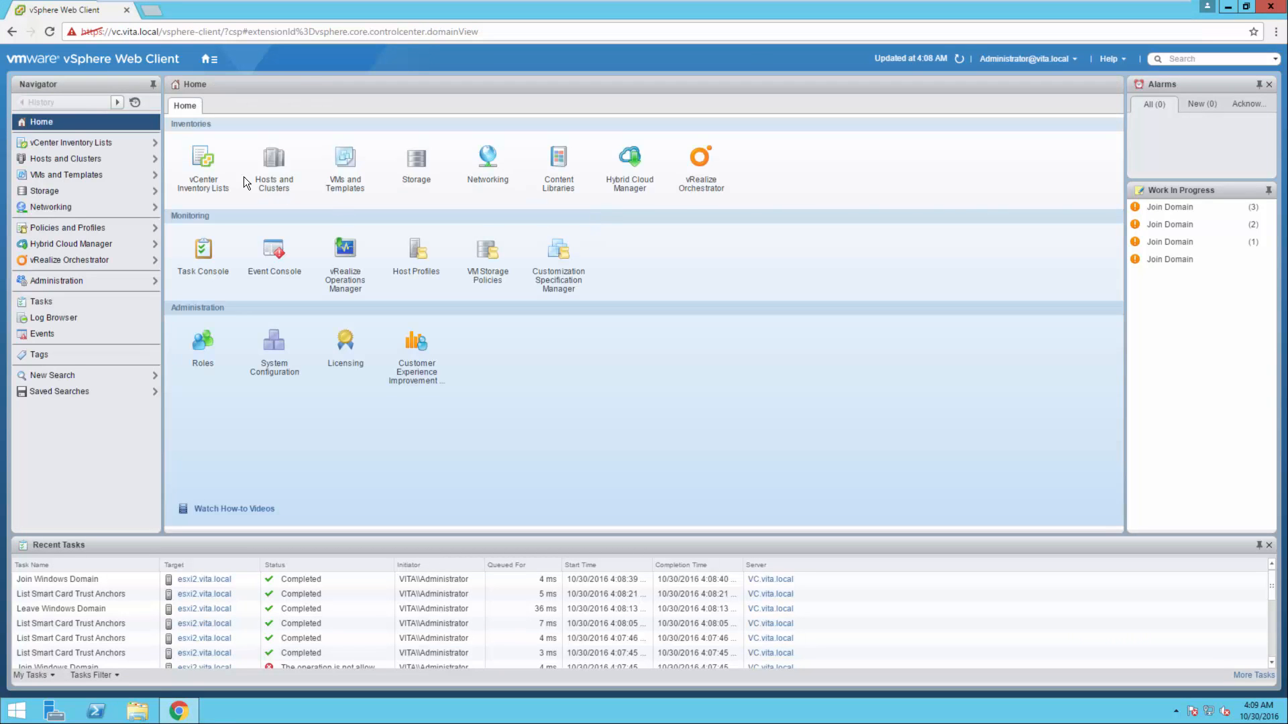
left_click(257, 168)
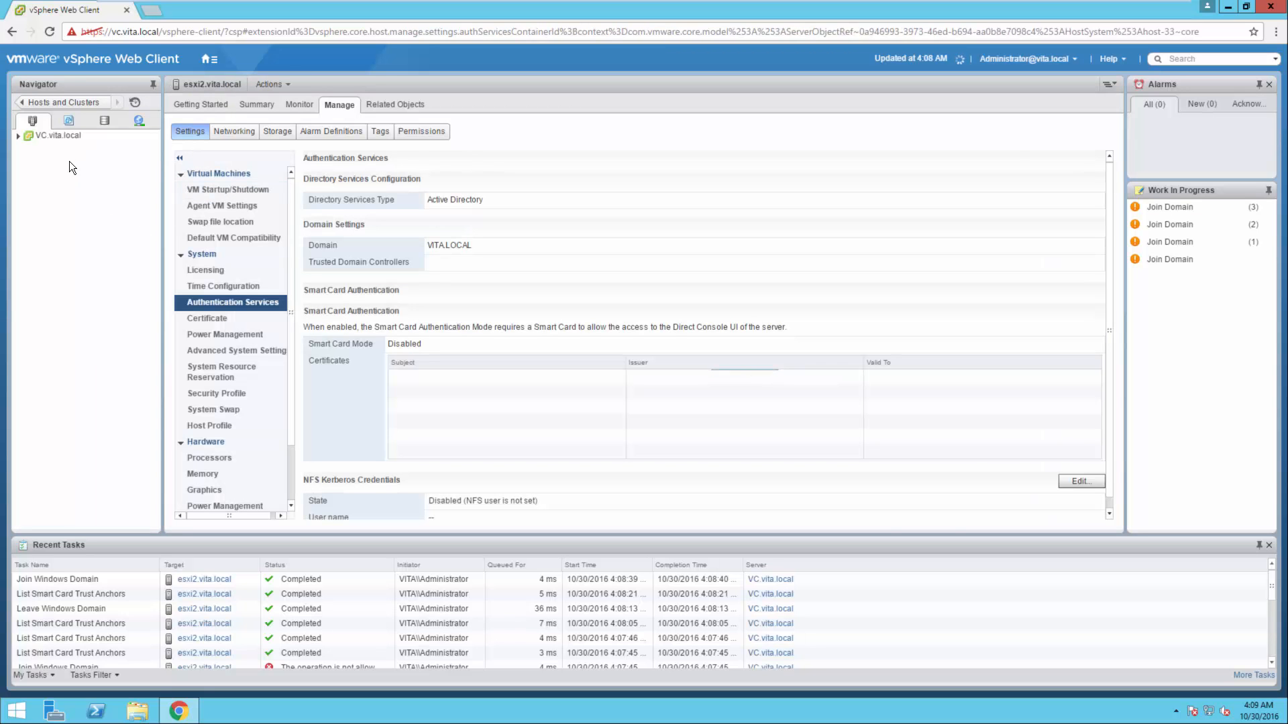
left_click(27, 136)
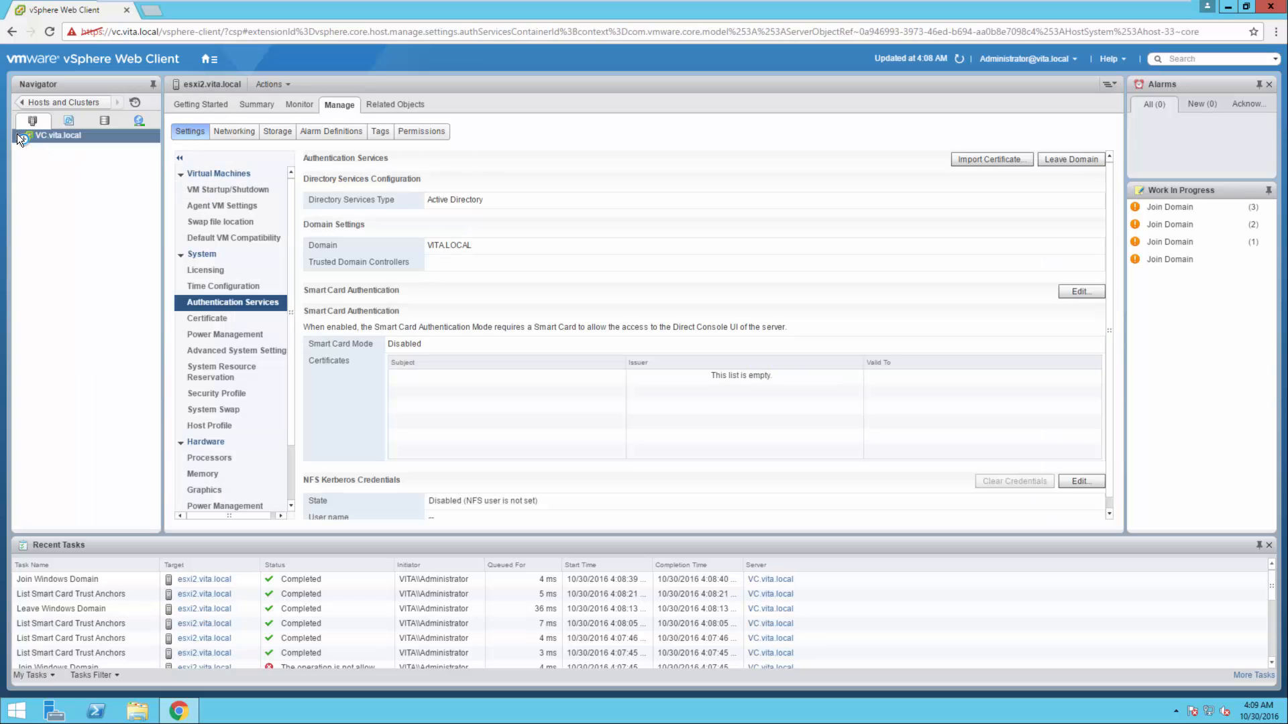
left_click(18, 136)
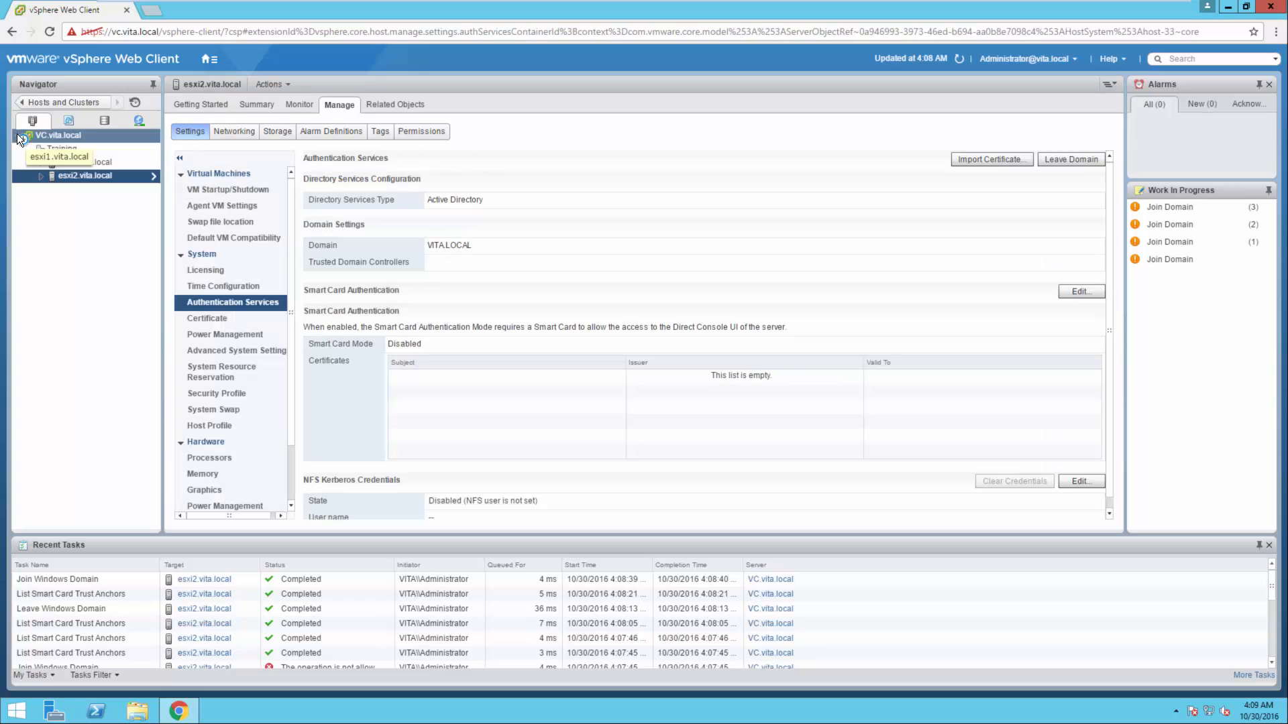
left_click(80, 164)
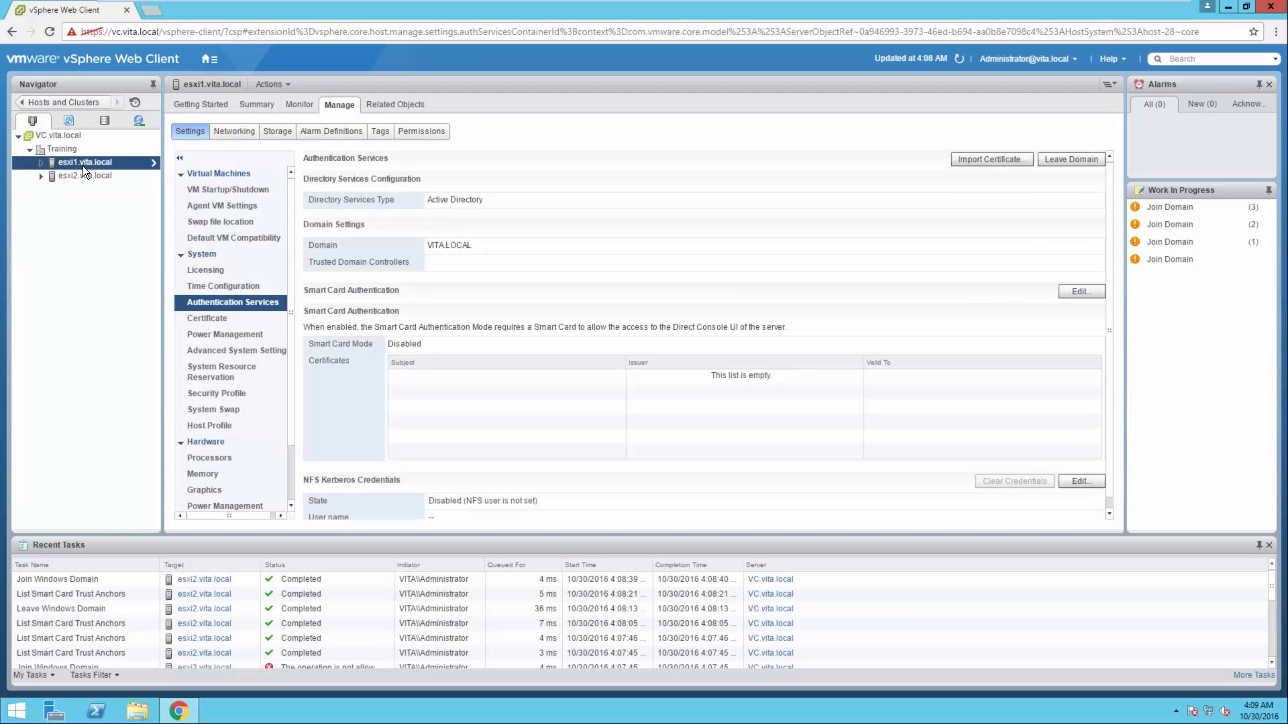
View the virtual switches of esxi1.vita.local and inspect vSwitch0's settings without changing them
left_click(240, 133)
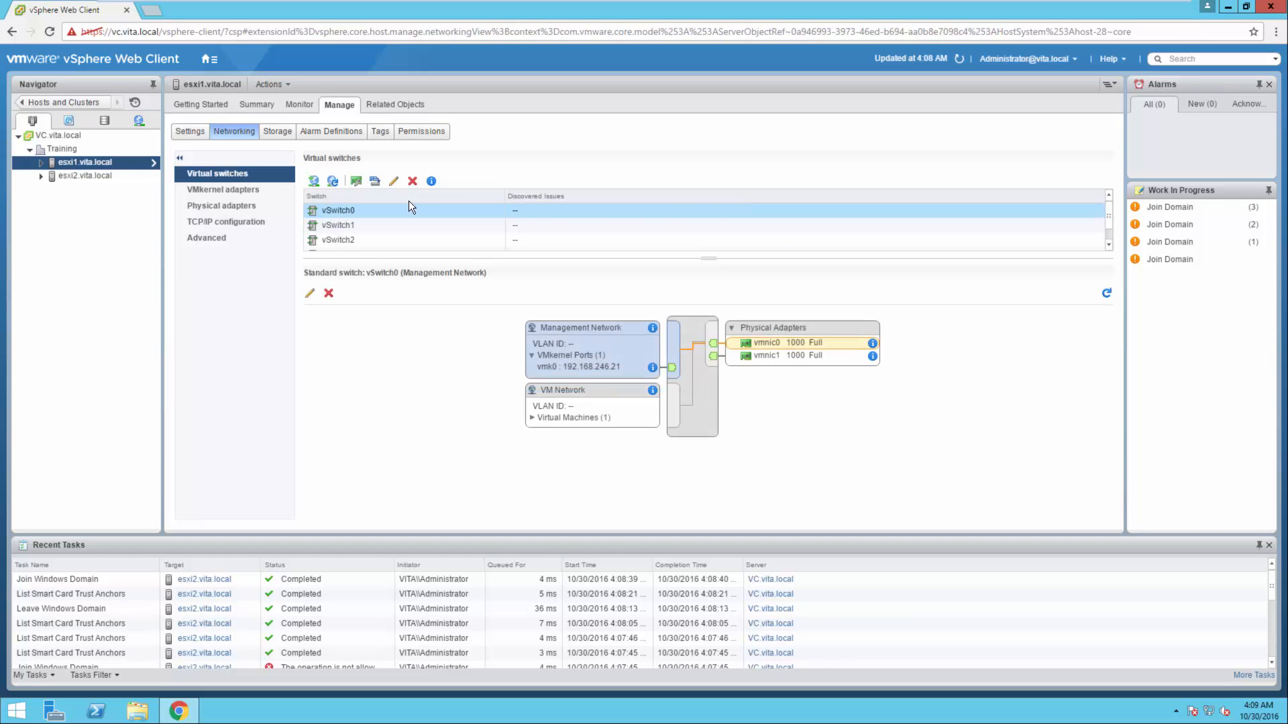
left_click(662, 335)
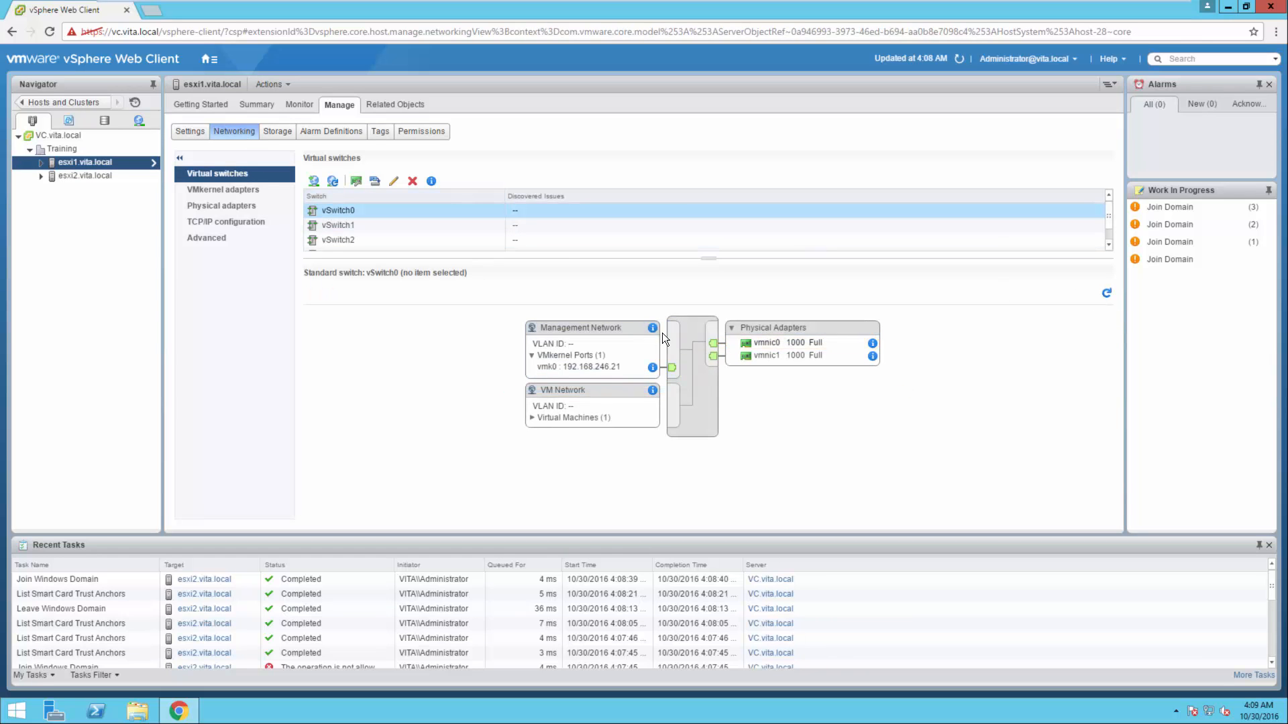
left_click(394, 181)
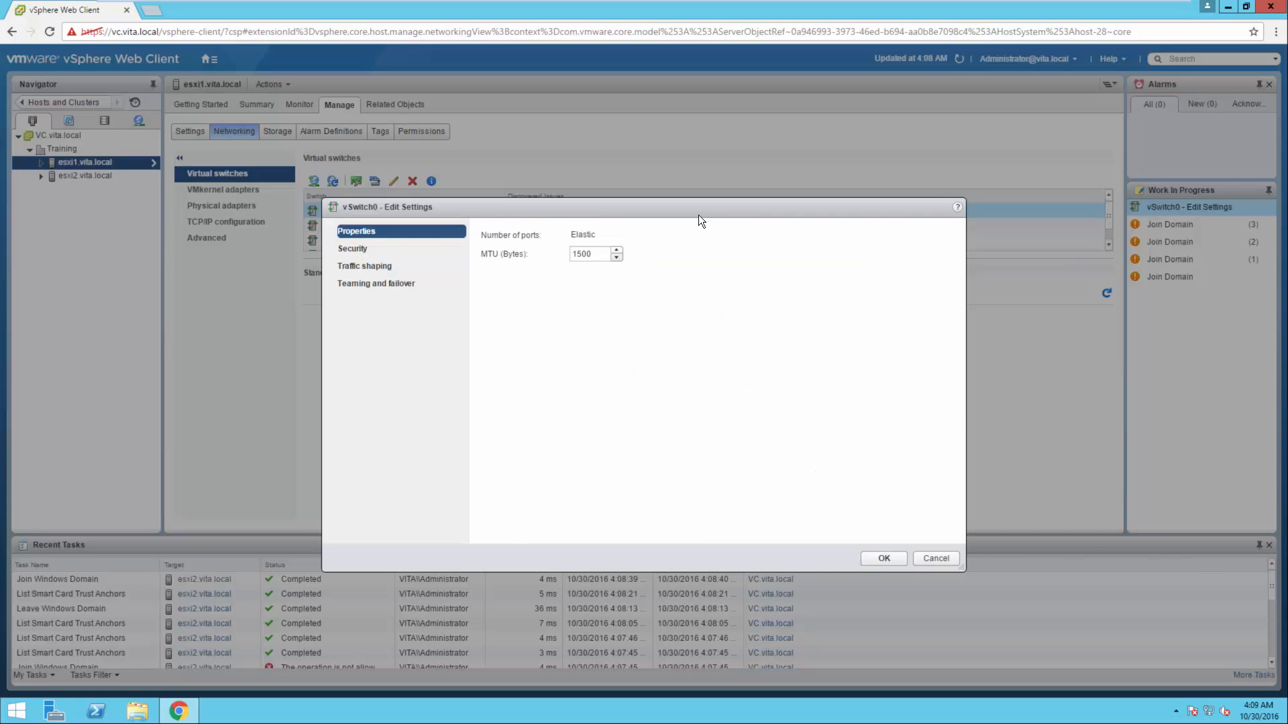
left_click(935, 558)
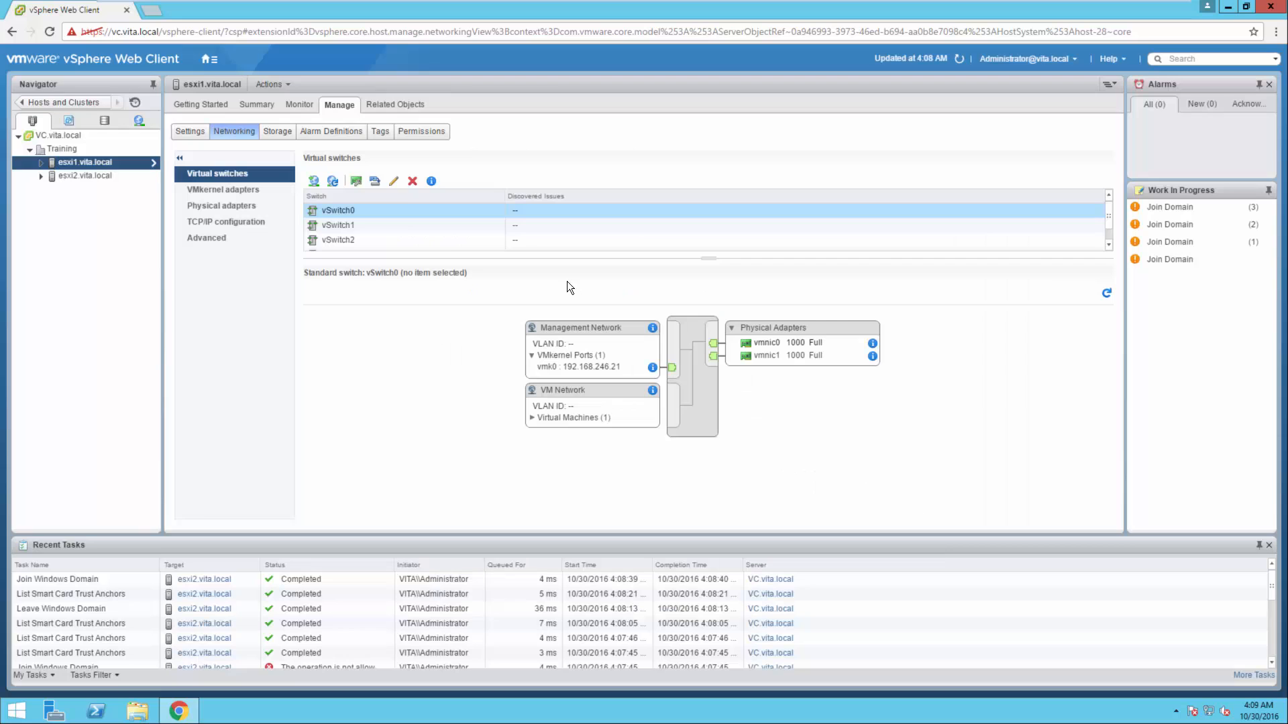
Select vSwitch2 and inspect its general properties, including number of ports and MTU, without saving changes
left_click(348, 239)
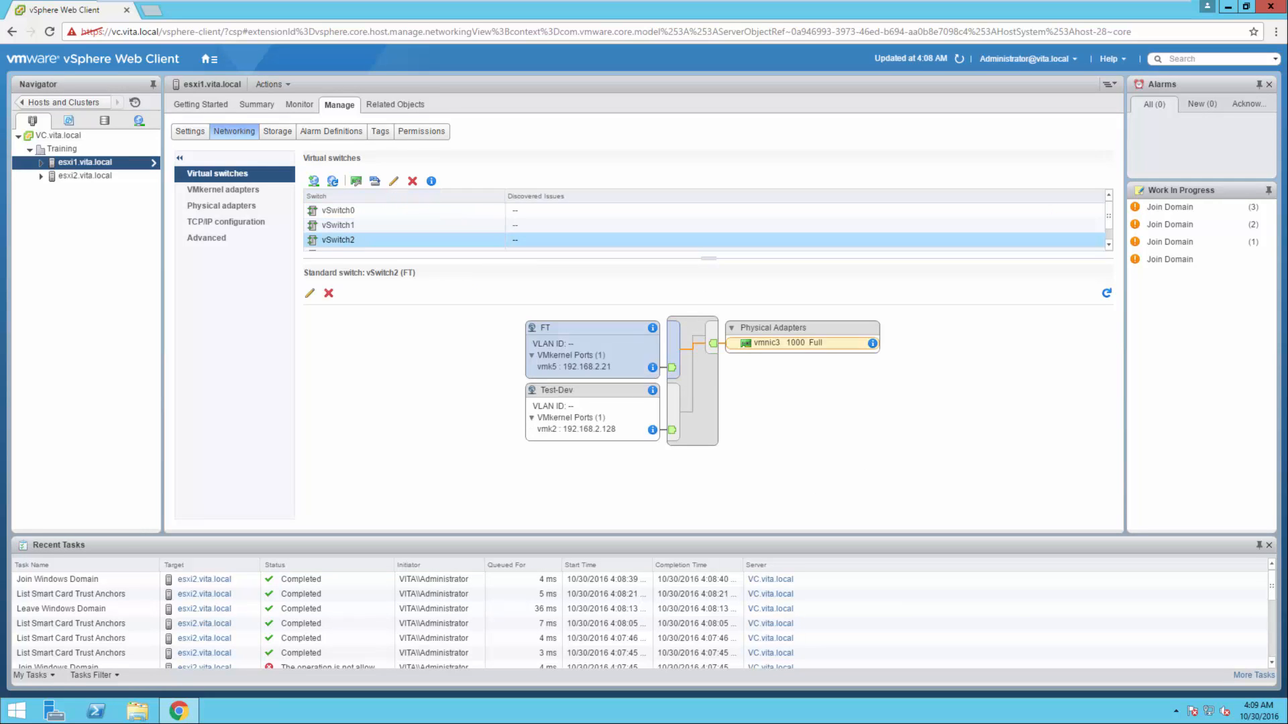
left_click(394, 181)
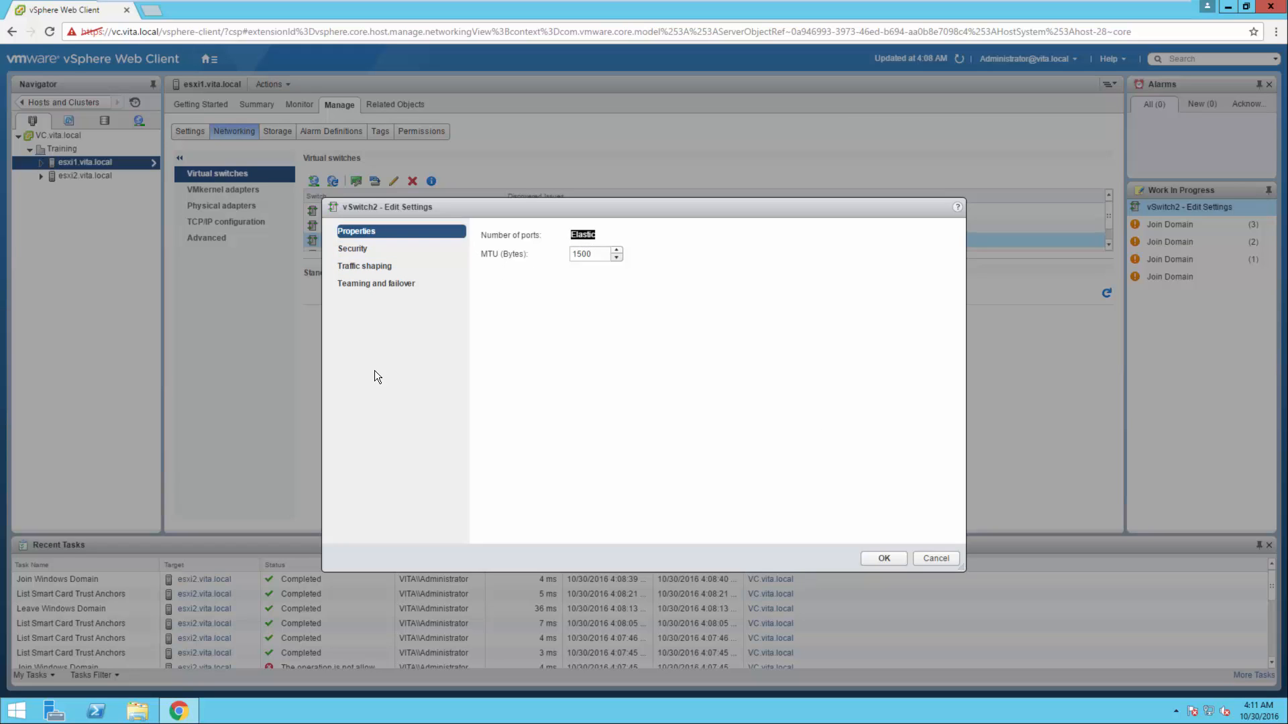
left_click(936, 559)
left_click(420, 356)
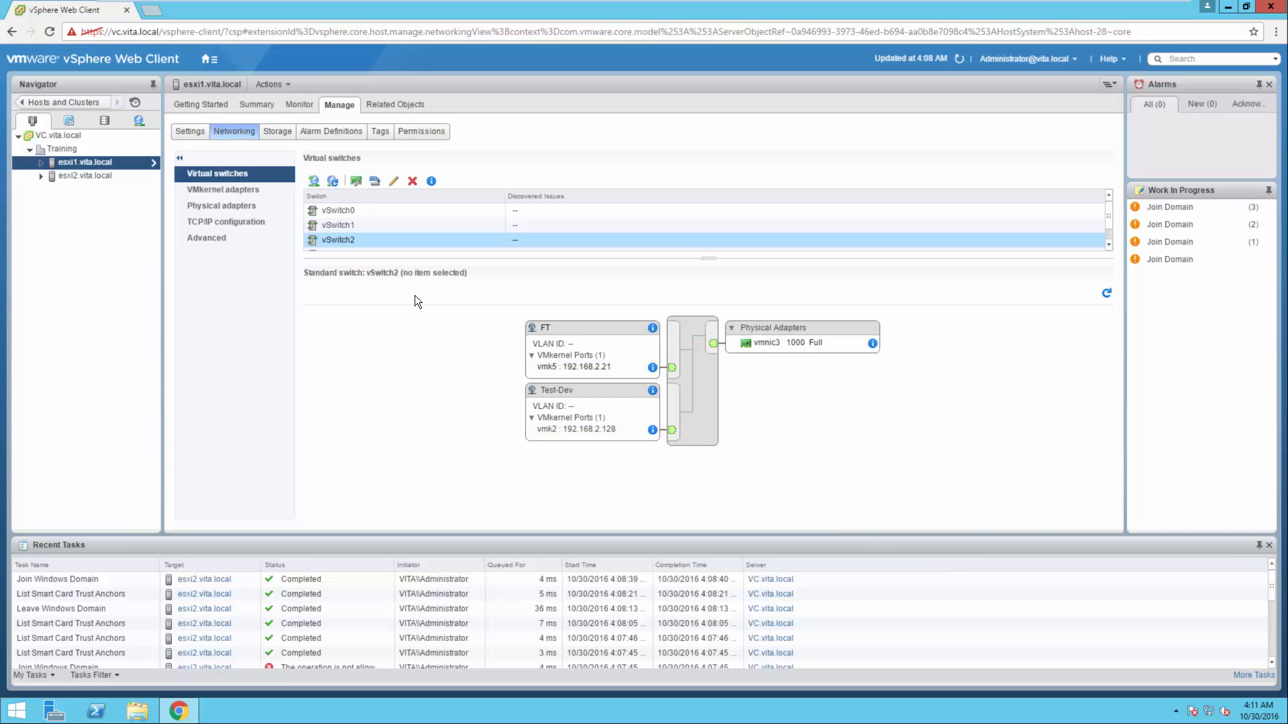
Open the physical network adapter management for vSwitch2, enlarge the dialog, and examine vmnic3's status and speed
left_click(356, 179)
left_click(503, 292)
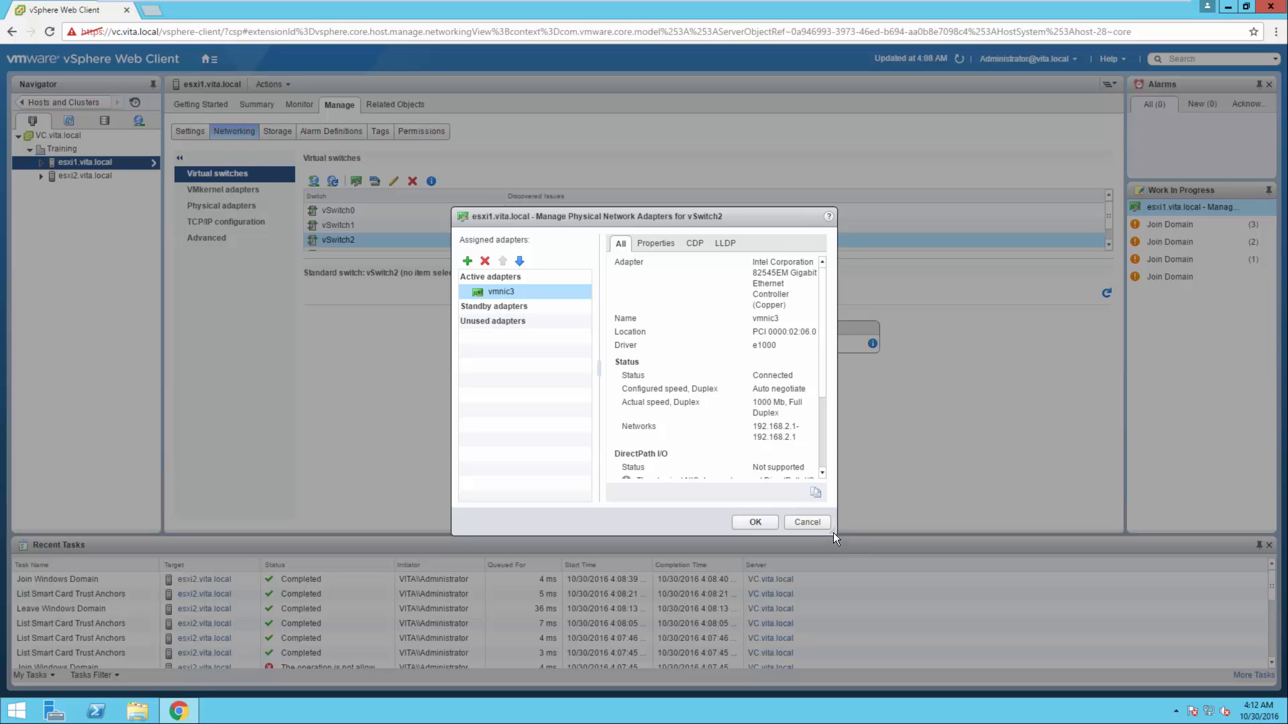
left_click_drag(834, 532, 1036, 589)
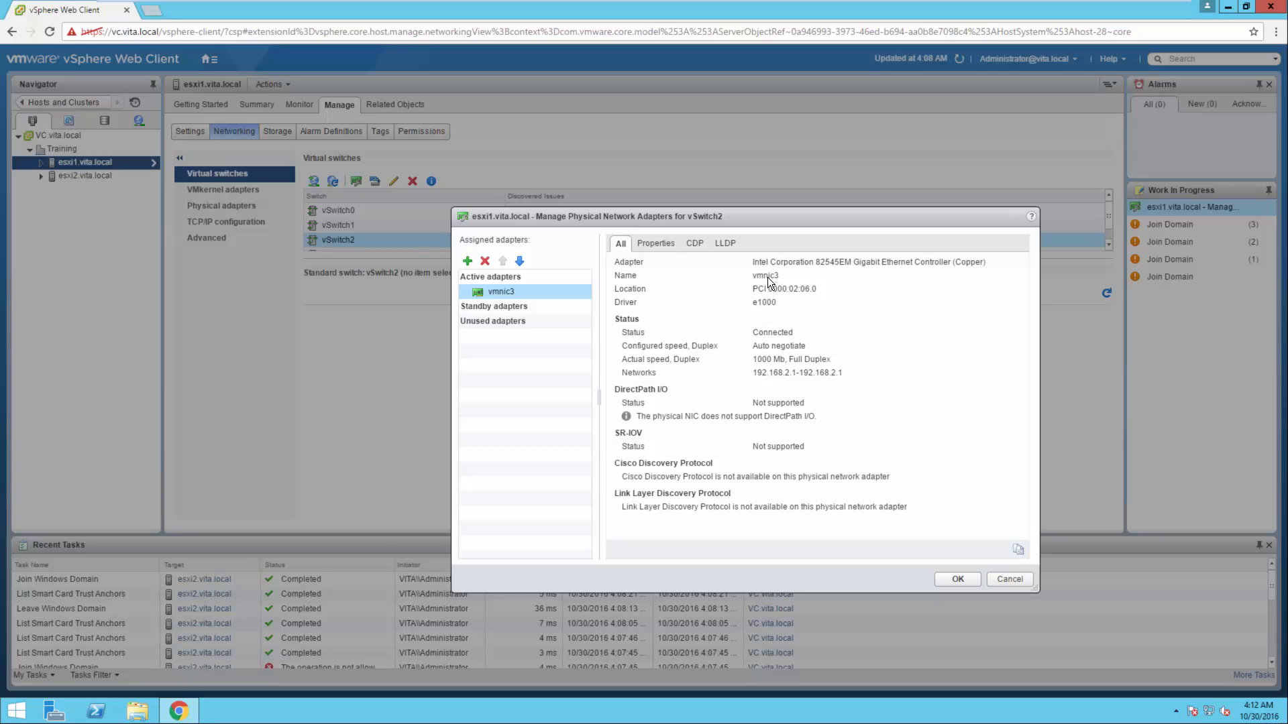
double_click(770, 332)
left_click_drag(757, 358, 826, 358)
Review vmnic3's properties, CDP and LLDP information, and close the adapter management without saving
left_click(660, 245)
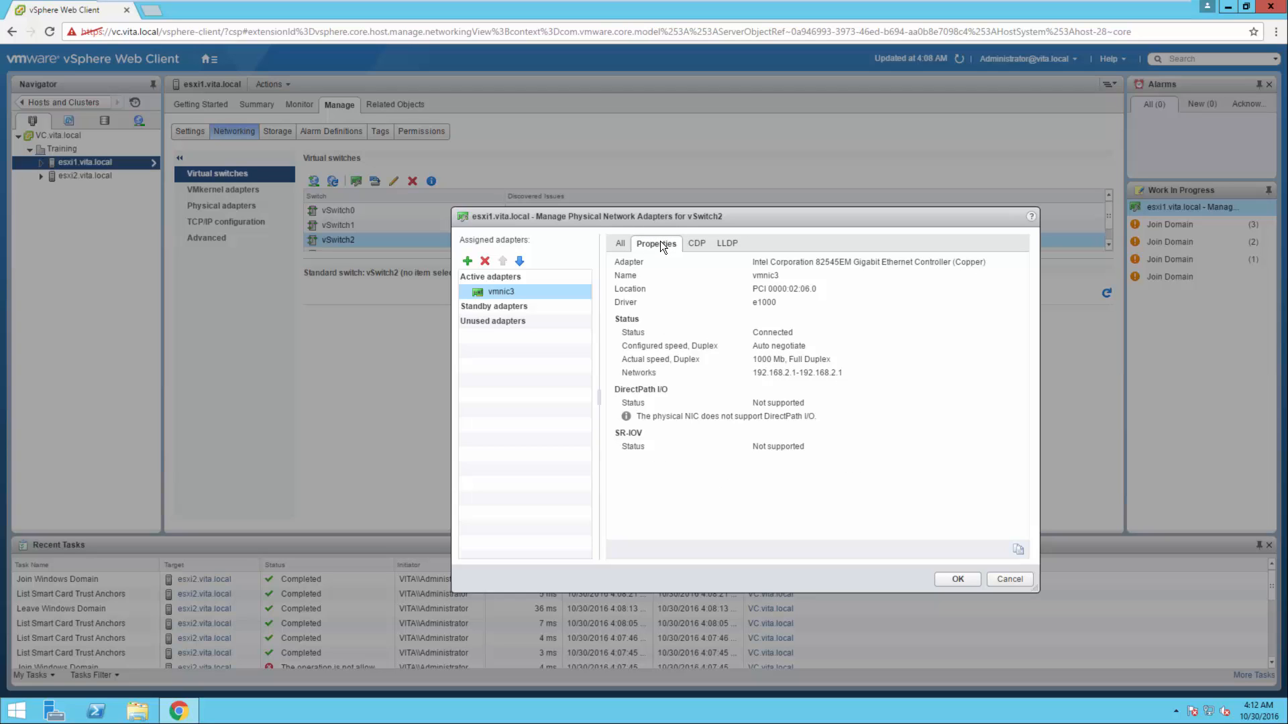
left_click(701, 243)
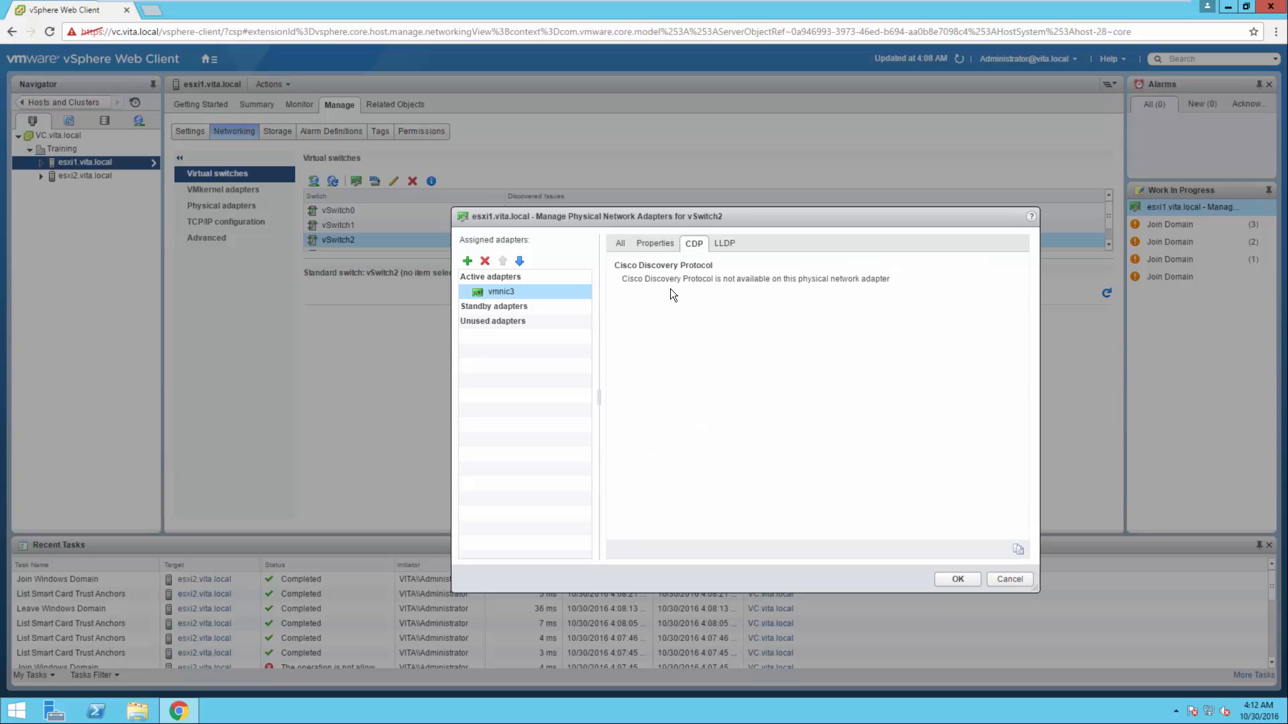
left_click(723, 239)
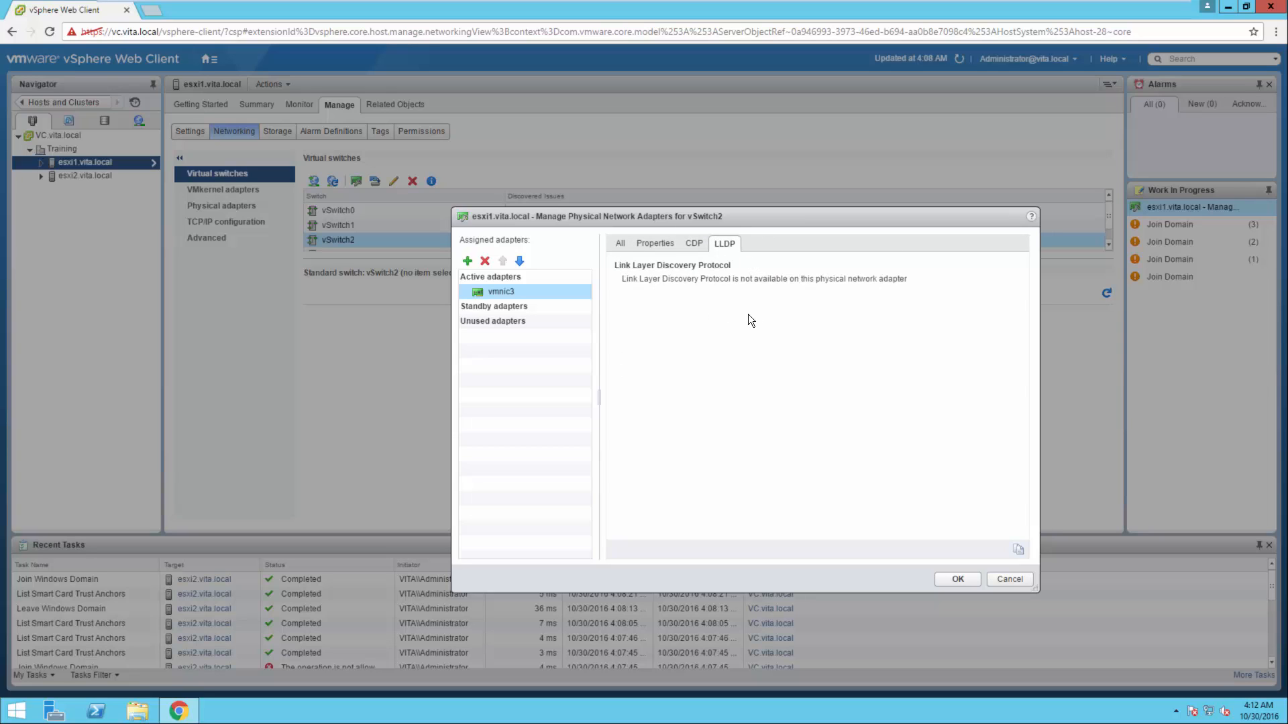
left_click(654, 244)
left_click(620, 244)
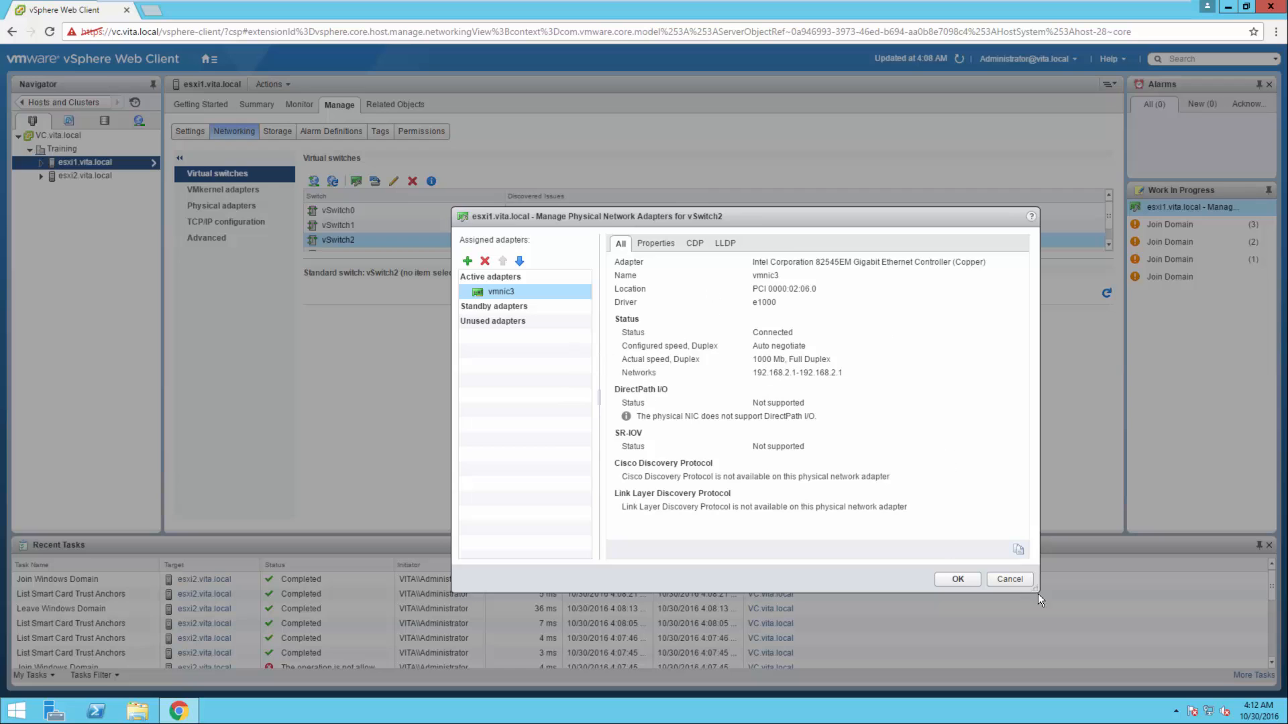
left_click(1008, 579)
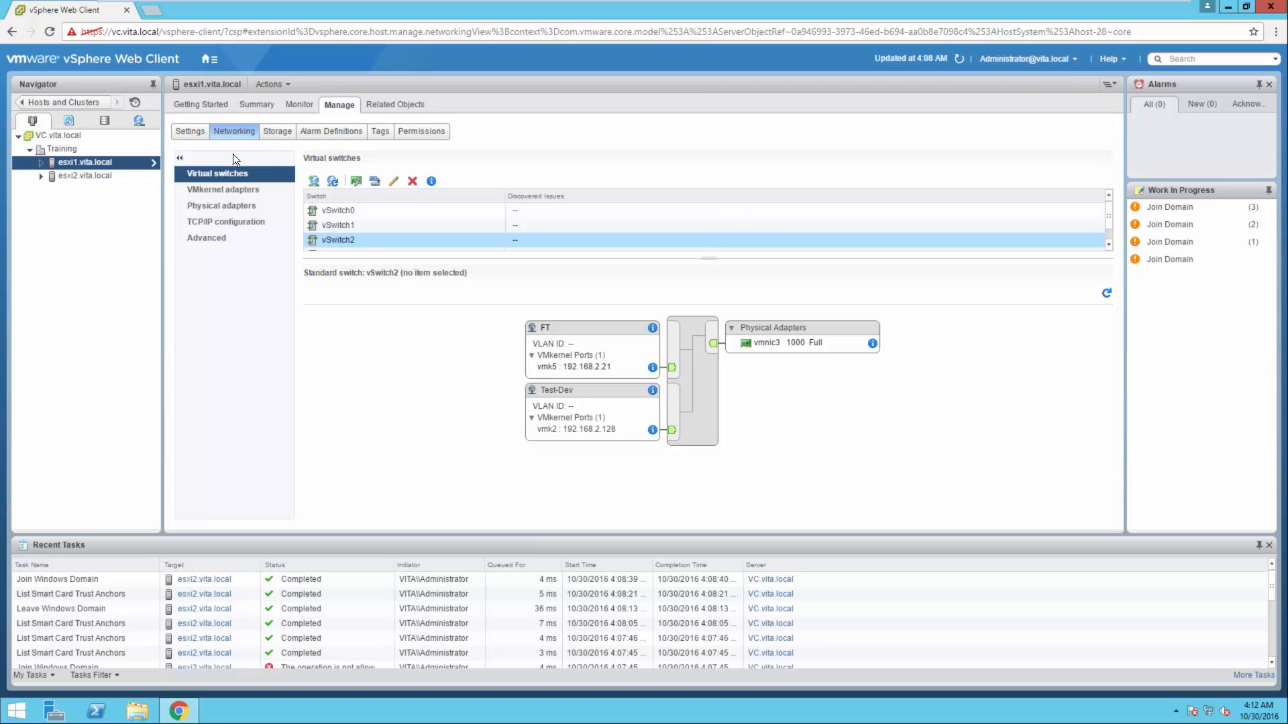
Open the settings of virtual machine e732c under esxi1.vita.local and expand the details of Network adapter 1
left_click(37, 161)
left_click(84, 175)
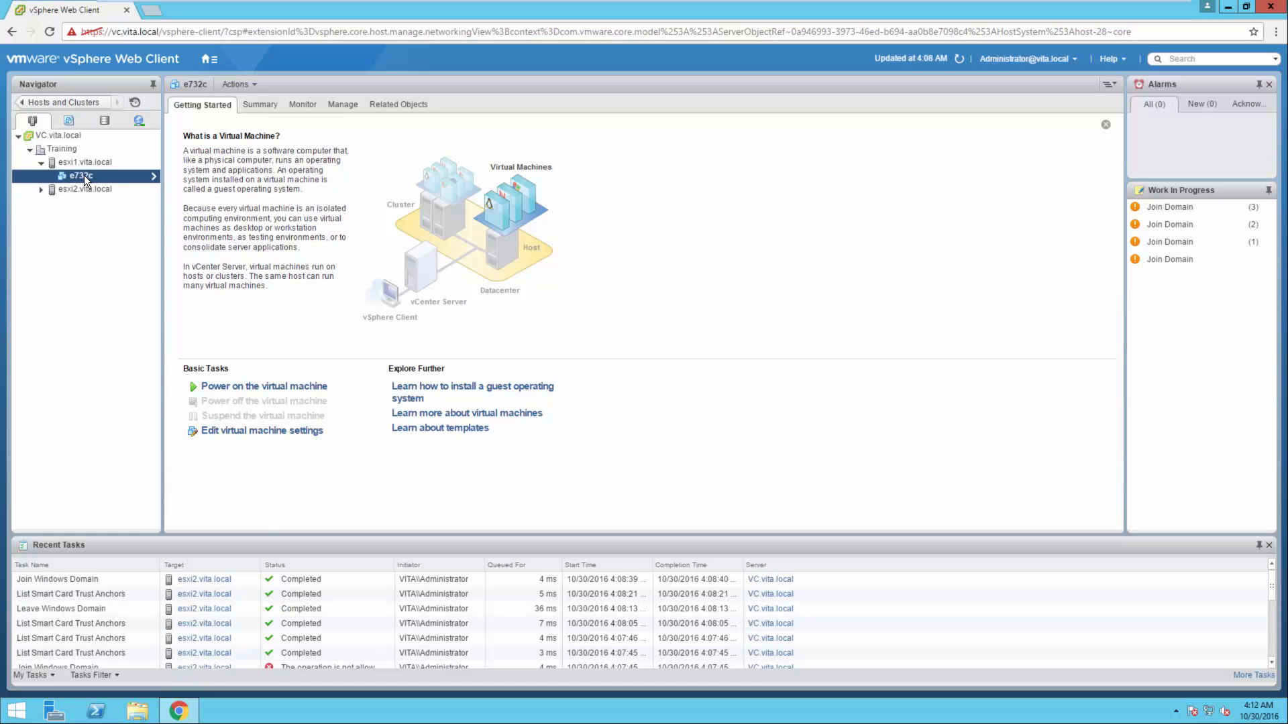
right_click(83, 175)
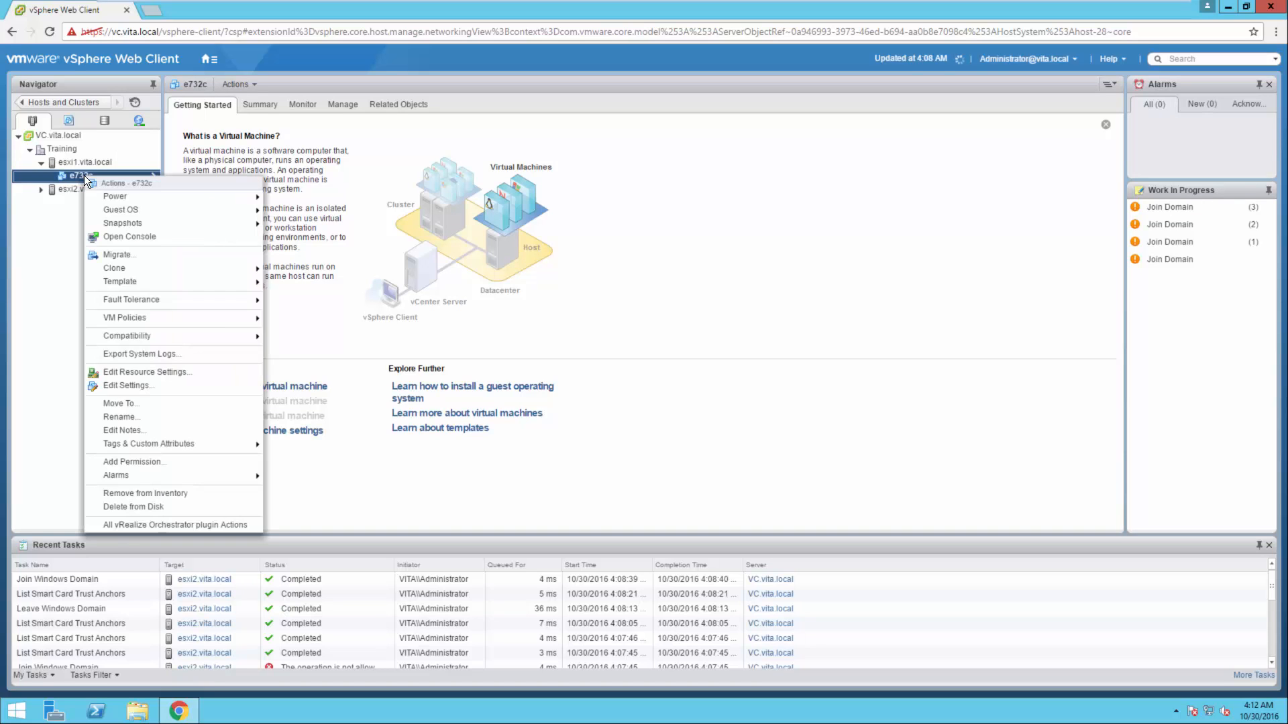
left_click(119, 385)
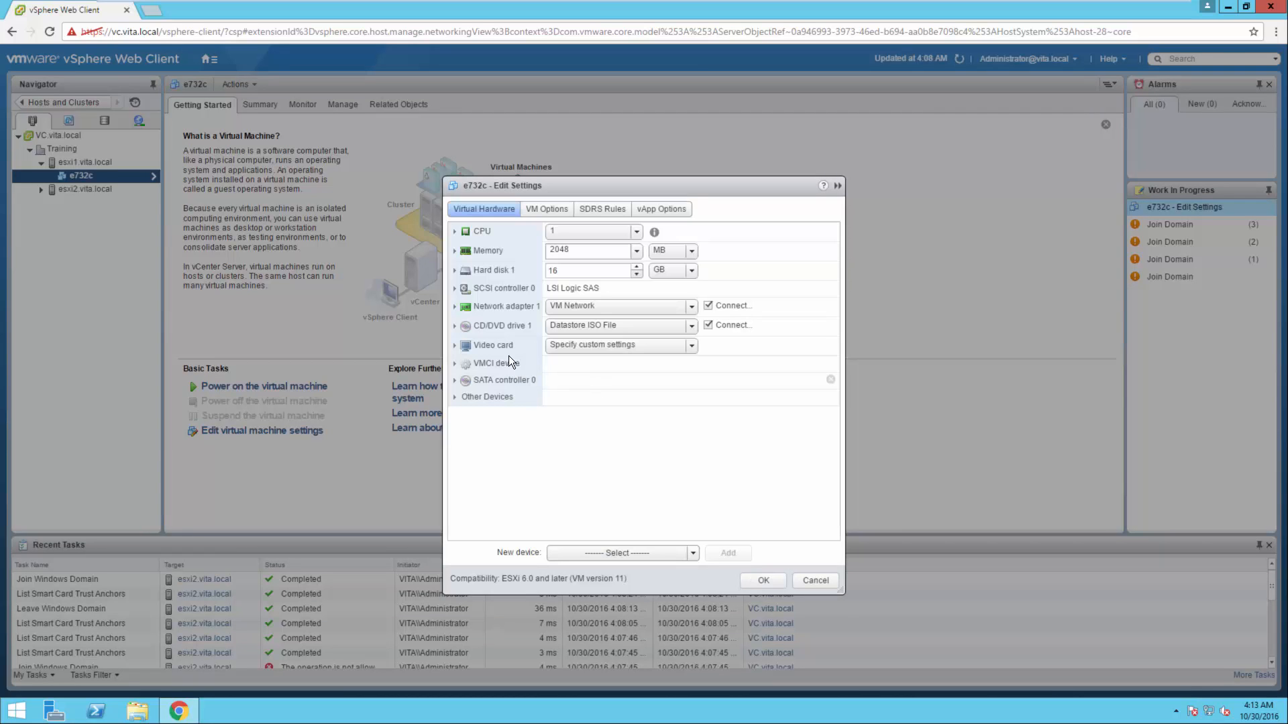
left_click(480, 303)
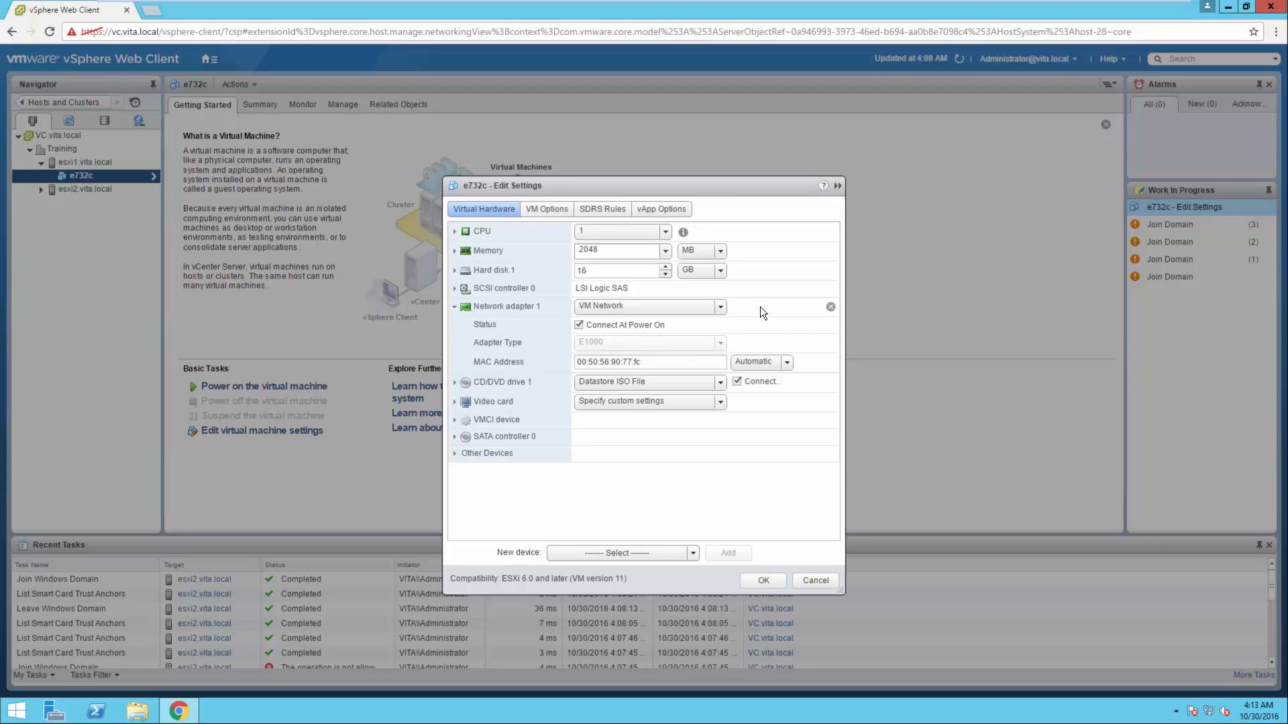
Remove Network adapter 1 from virtual machine e732c and save the settings
left_click(830, 307)
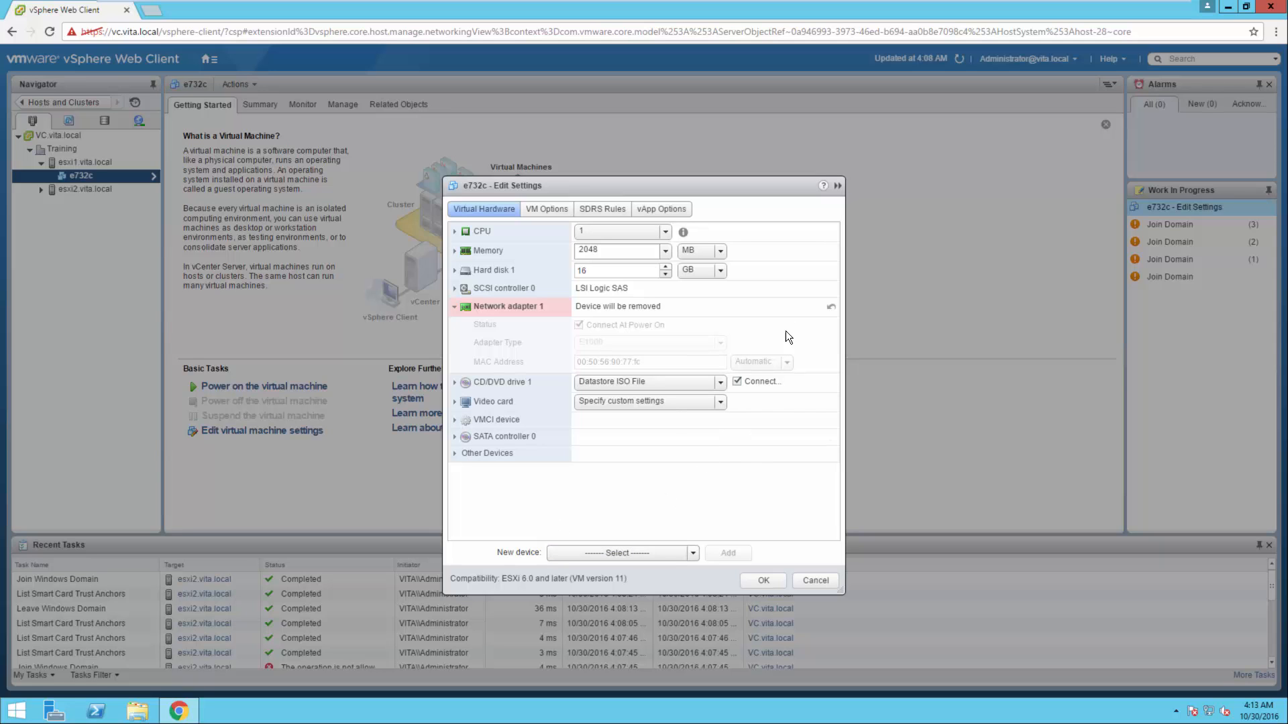
left_click(761, 580)
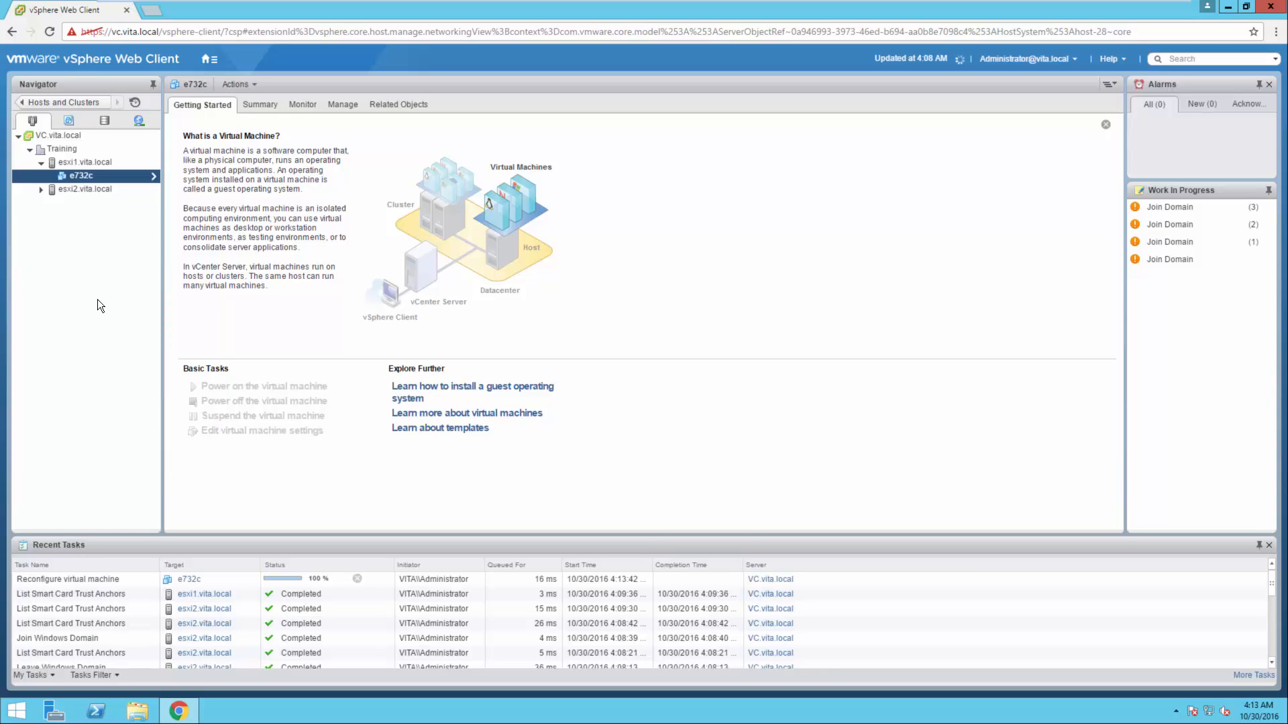
Reopen the settings of virtual machine e732c and add a new network device to its virtual hardware
right_click(71, 176)
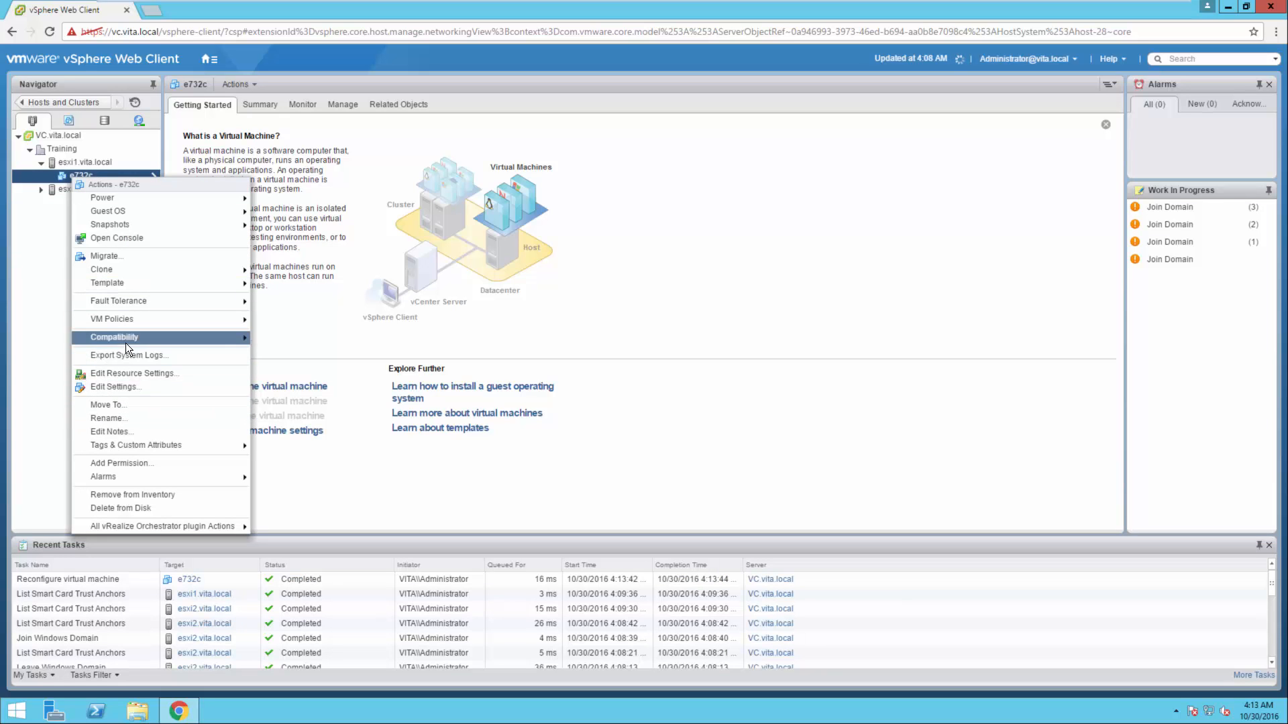
left_click(119, 389)
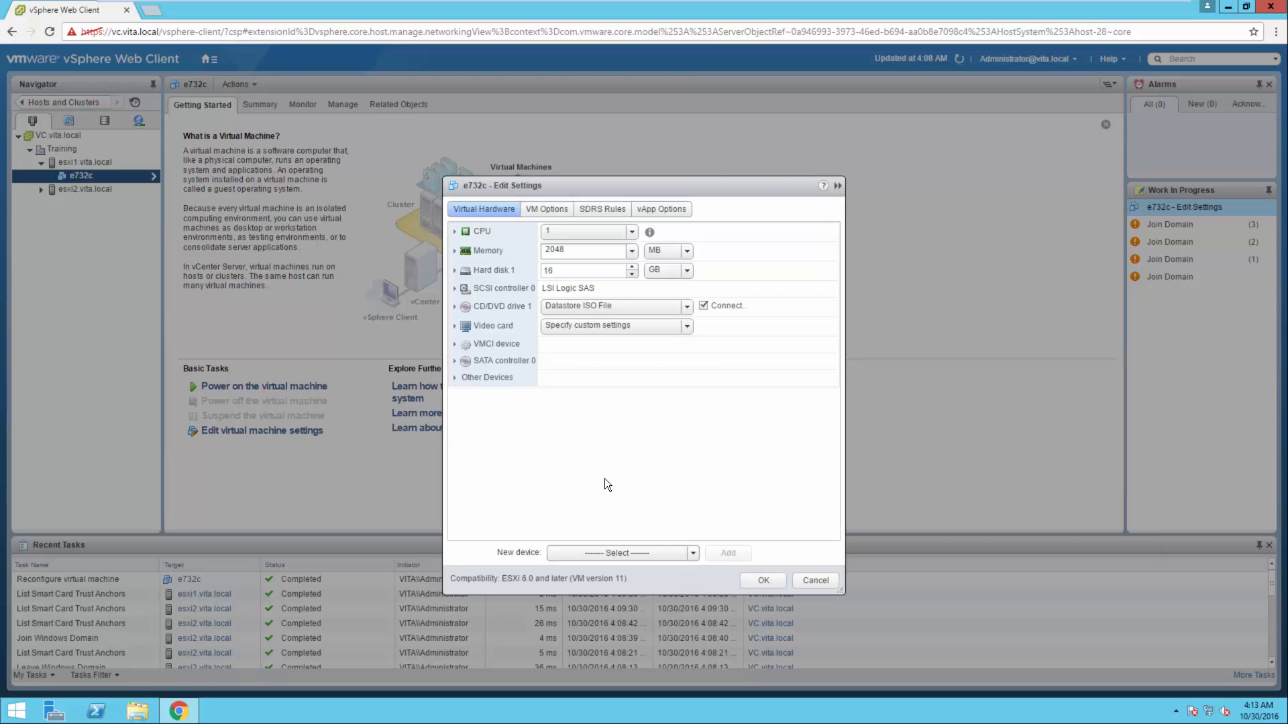
left_click(574, 546)
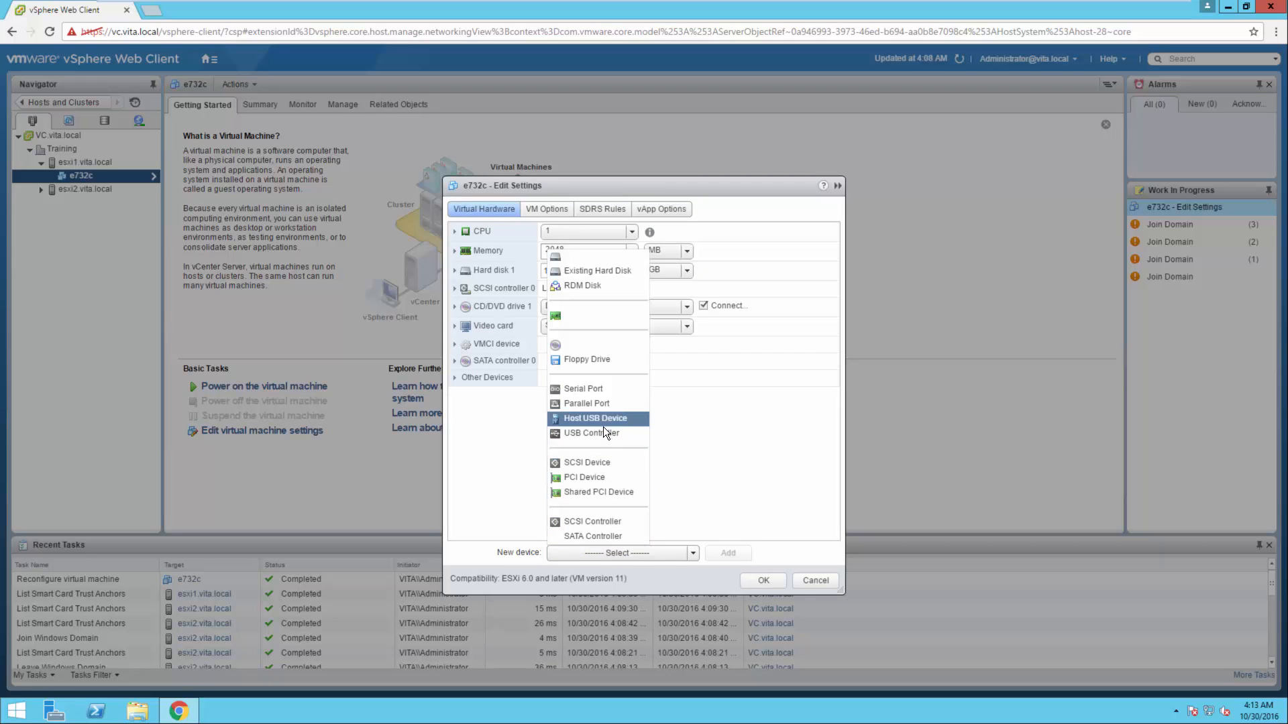
left_click(585, 315)
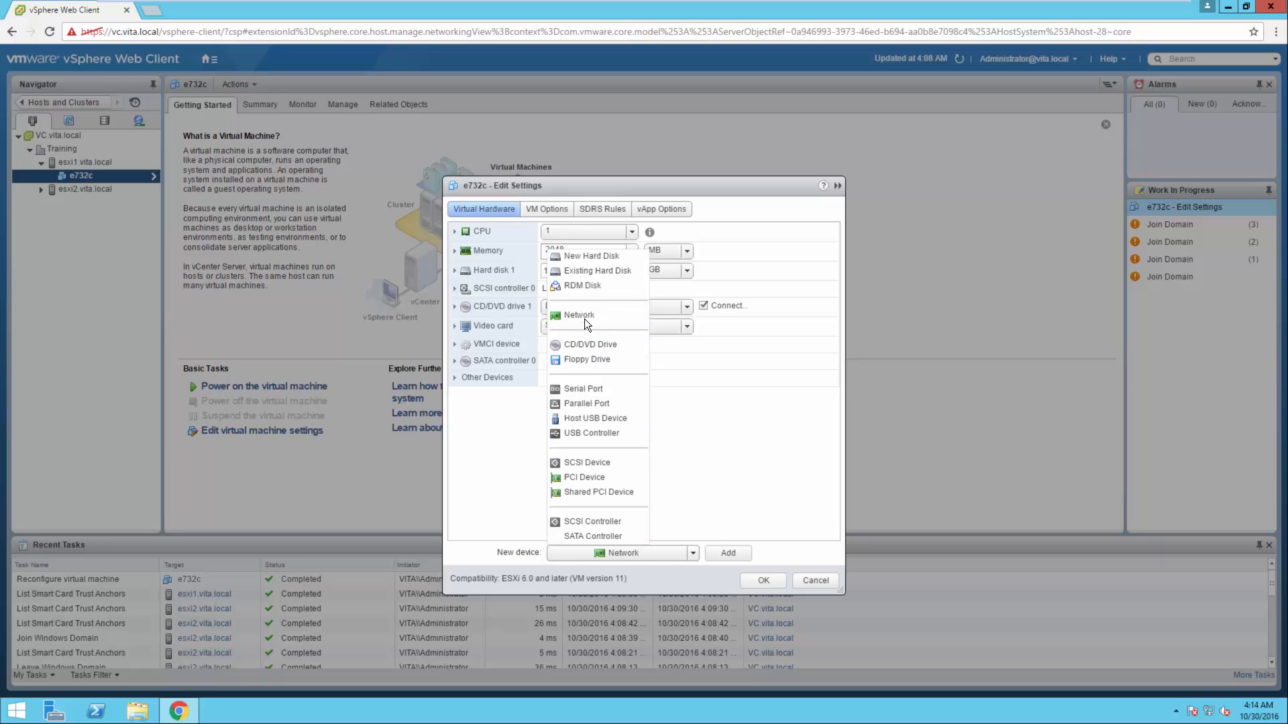
left_click(720, 554)
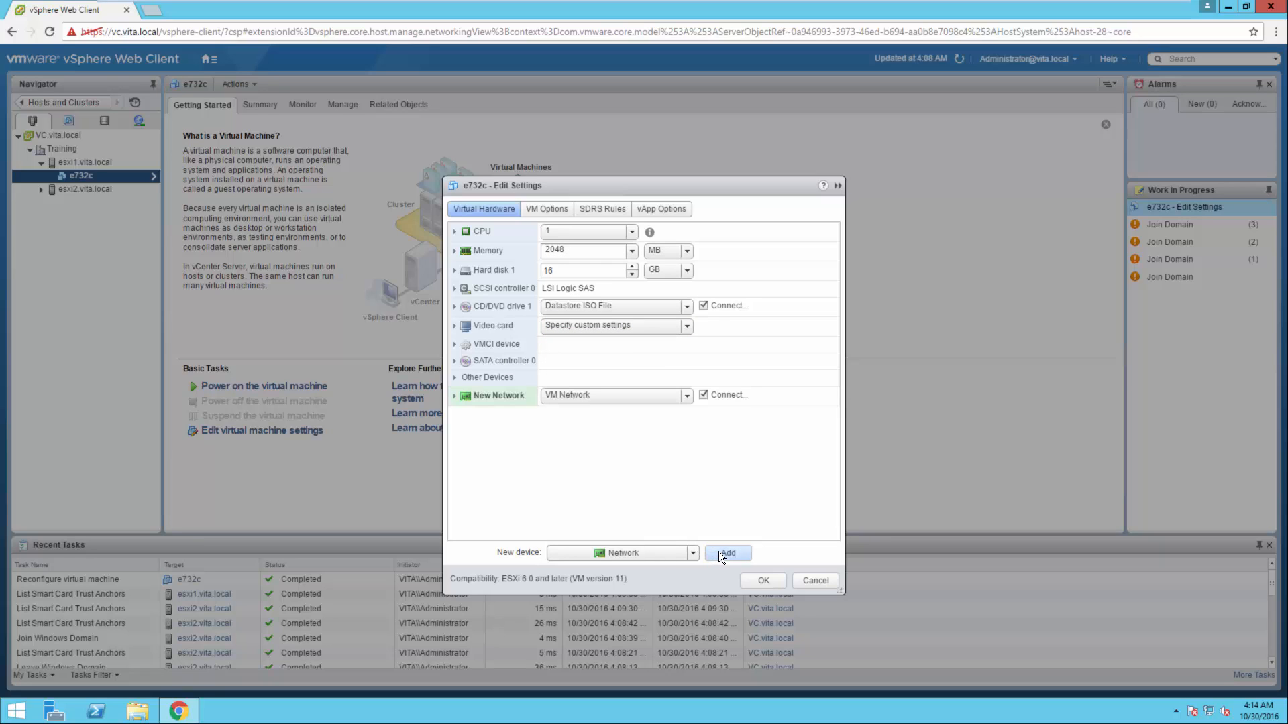
Set the new network device's adapter type to VMXNET 3 and save the virtual machine settings
left_click(456, 396)
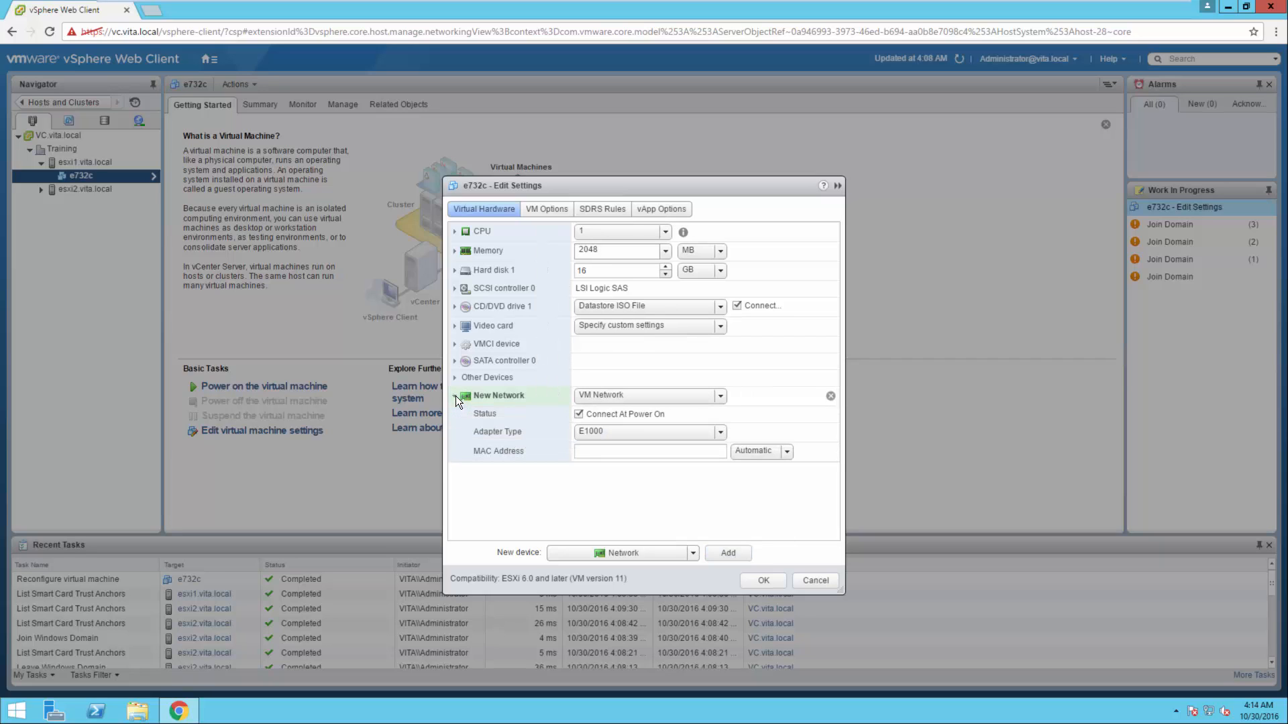
left_click(720, 432)
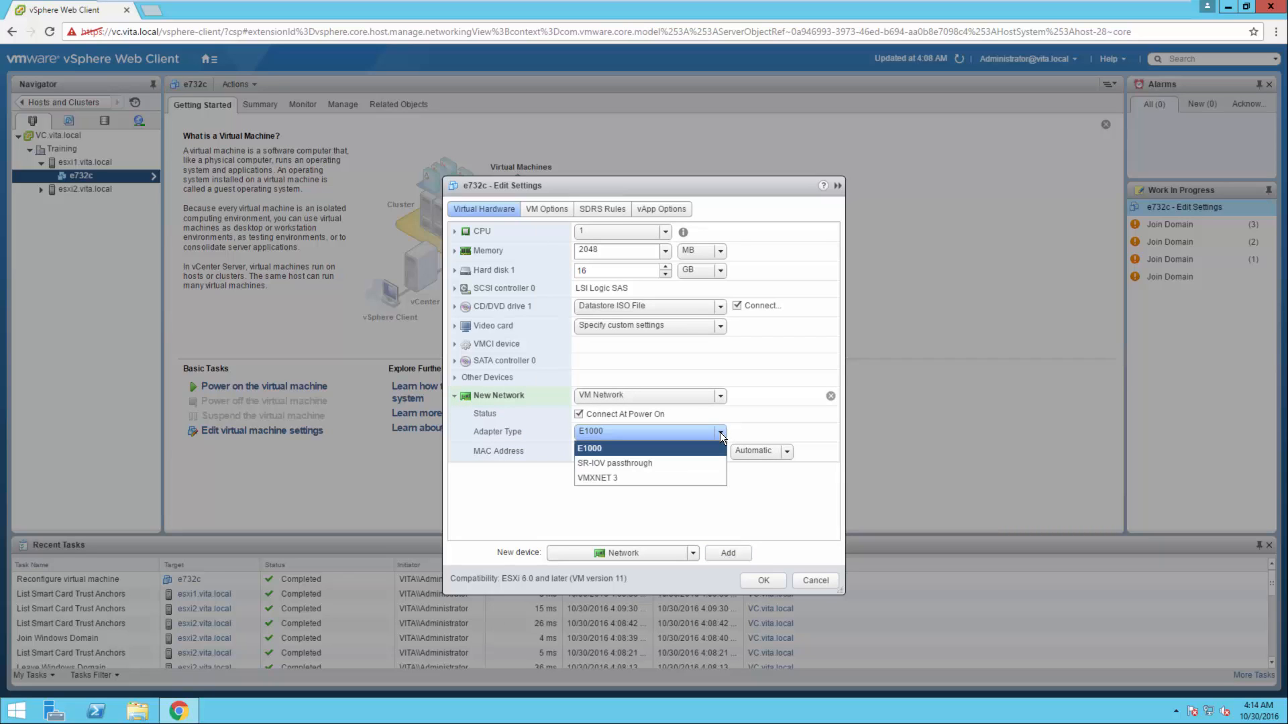
left_click(582, 478)
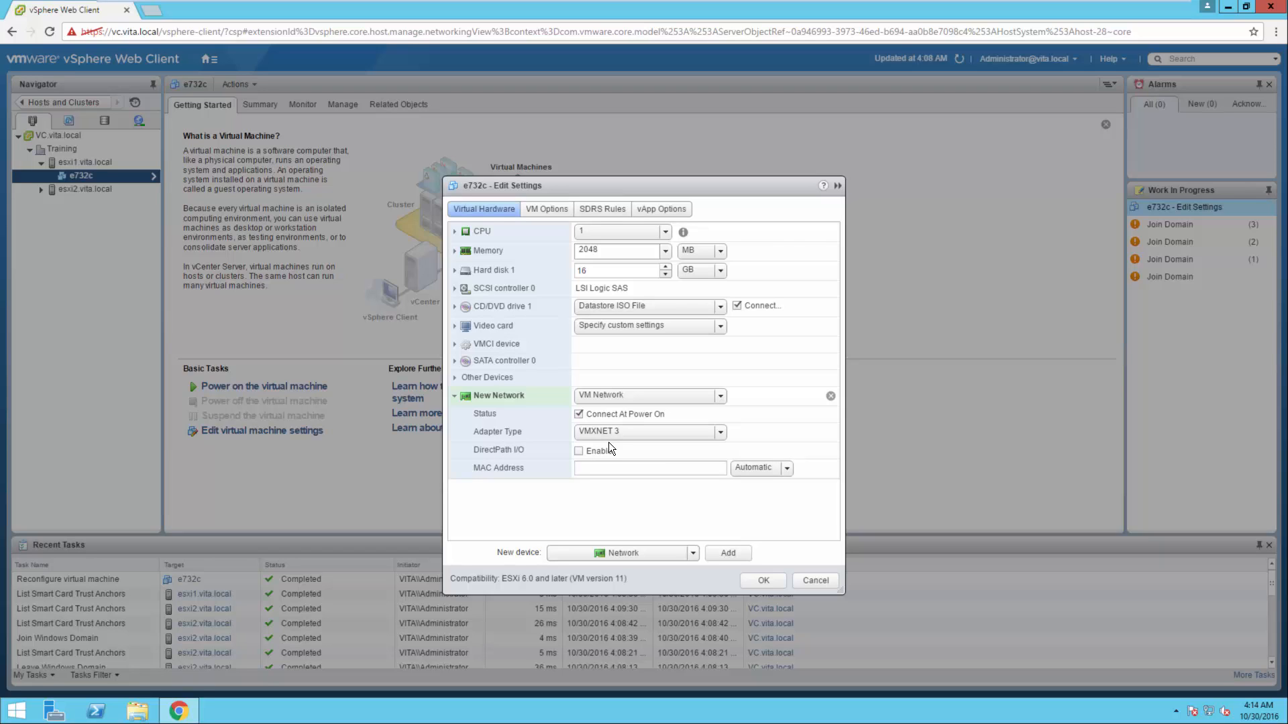
left_click(766, 584)
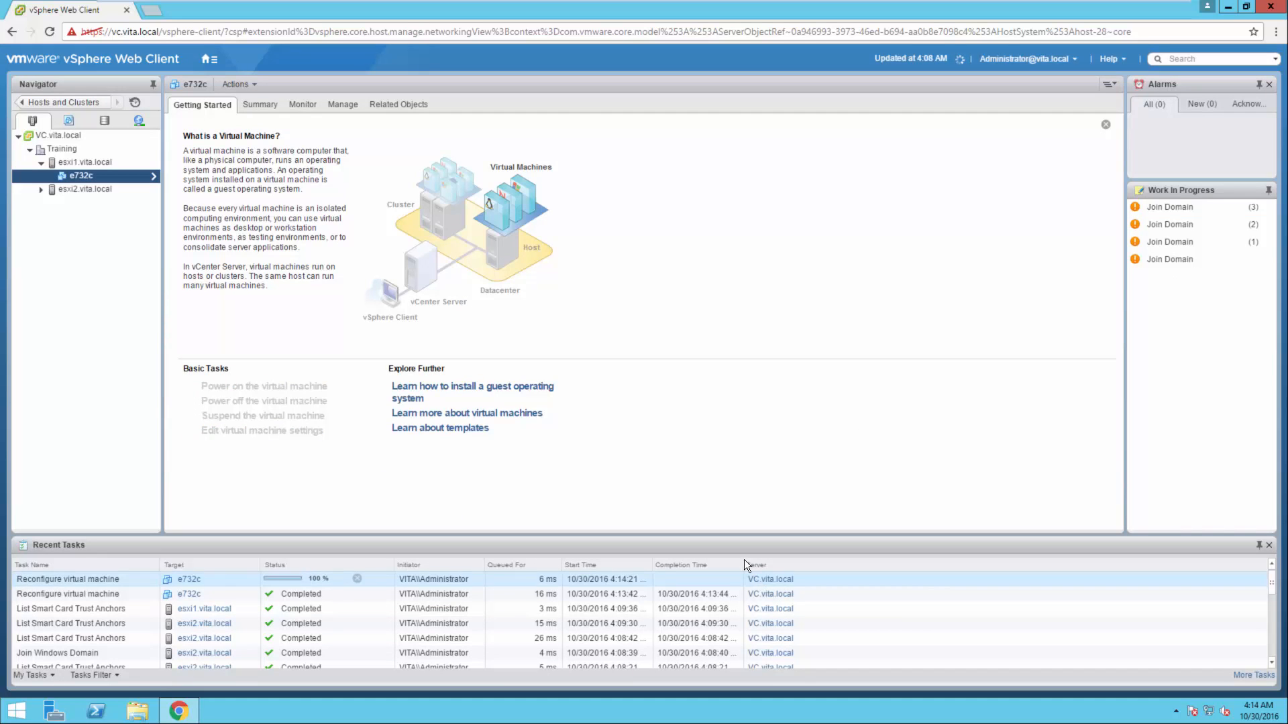